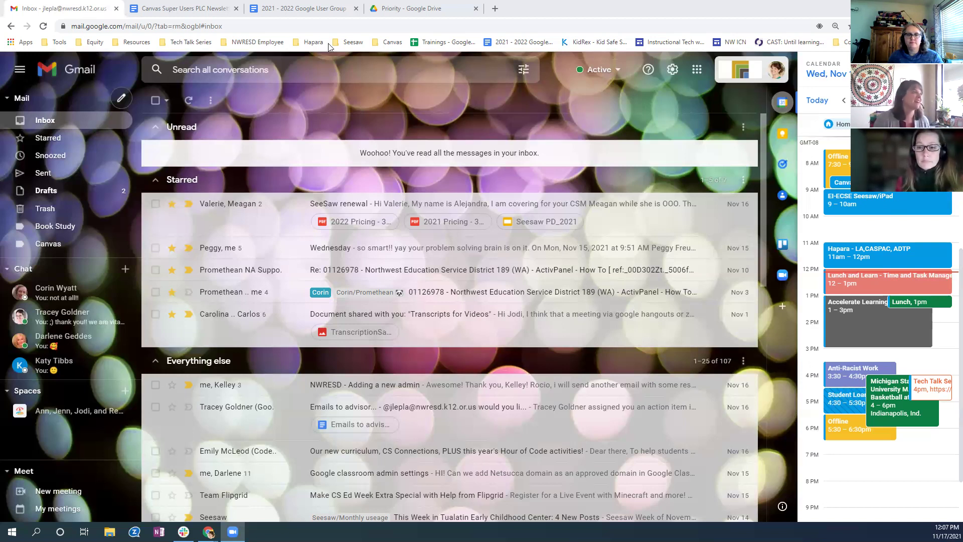
# - Start a new email and enter "Test email" in the body above the signature
pyautogui.click(122, 100)
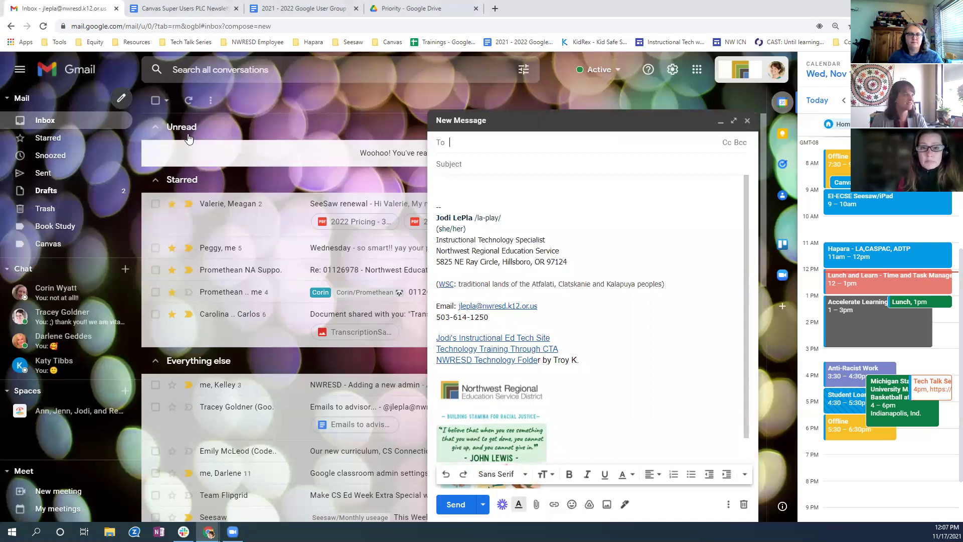
pyautogui.click(460, 187)
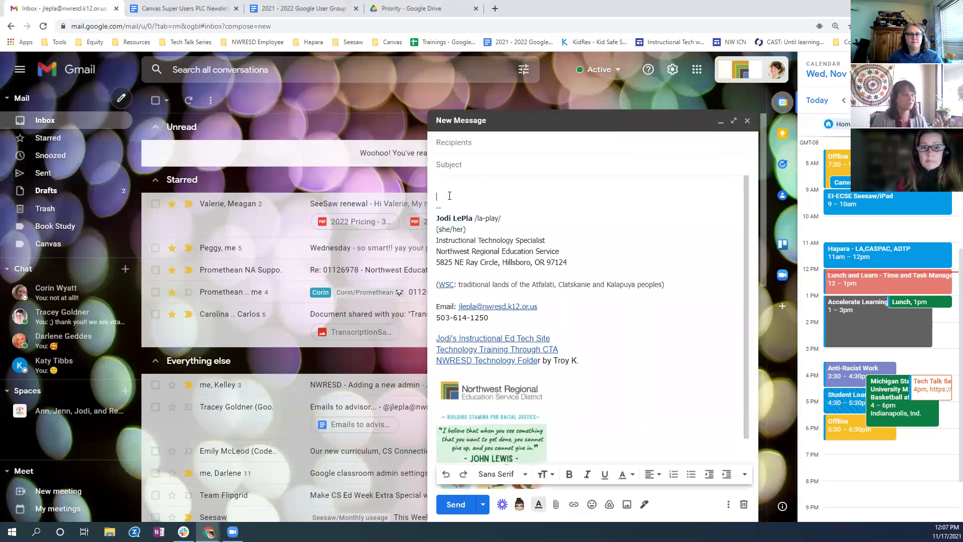
pyautogui.write('Test email')
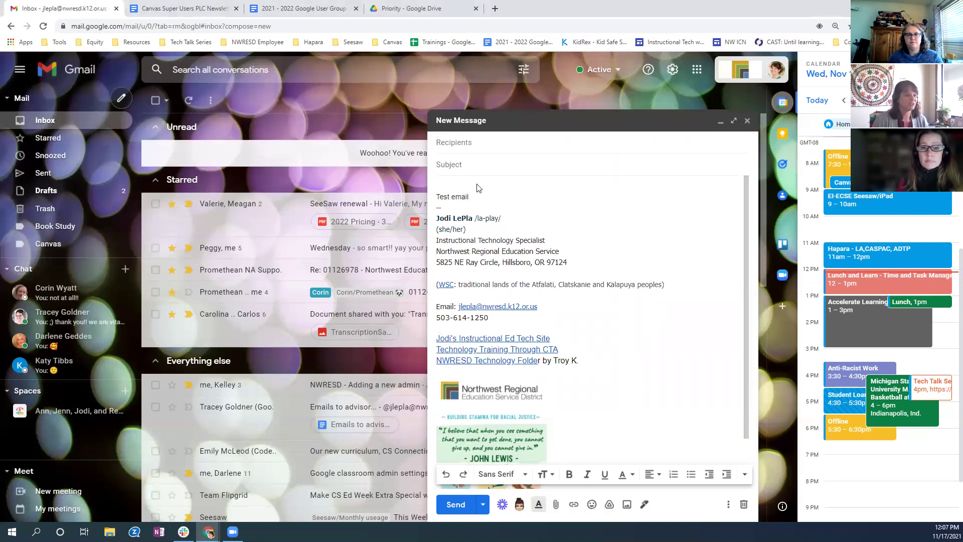
# - Save the draft as a new template named "Test Template" and close the message
pyautogui.click(728, 504)
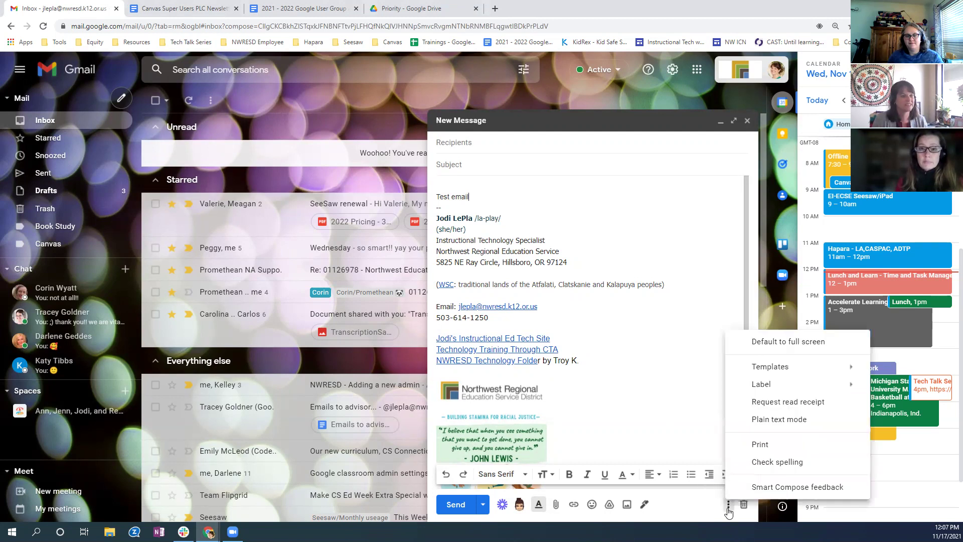
pyautogui.moveTo(766, 369)
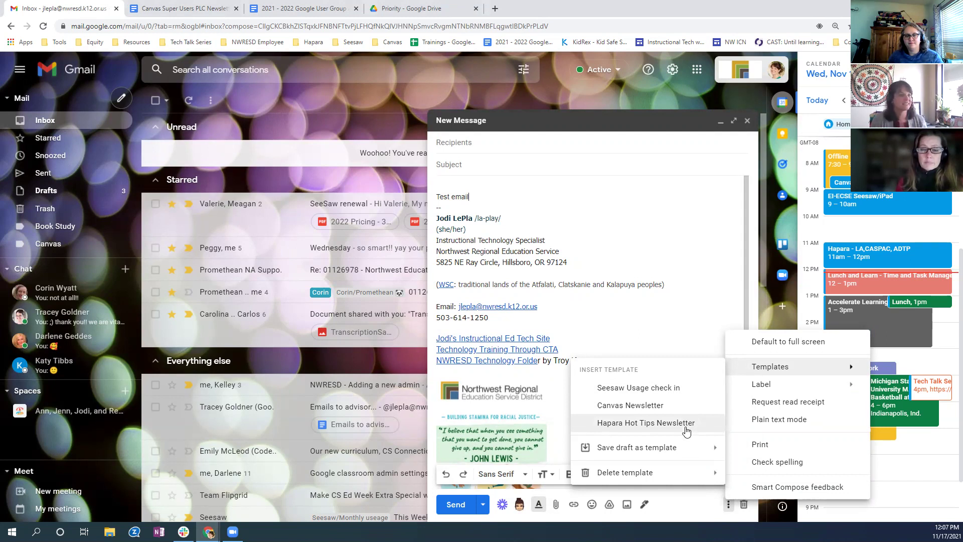
pyautogui.moveTo(680, 449)
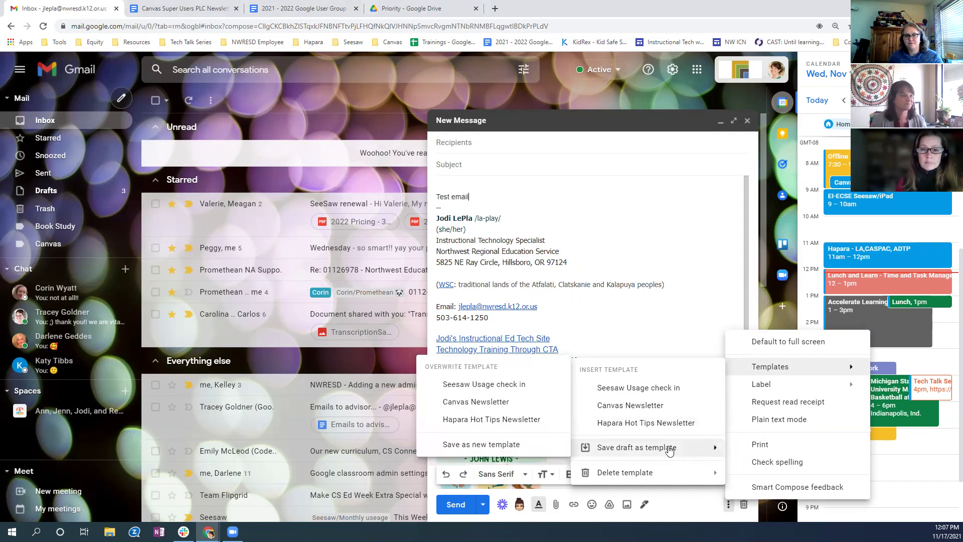
pyautogui.click(501, 444)
pyautogui.write('Test Template')
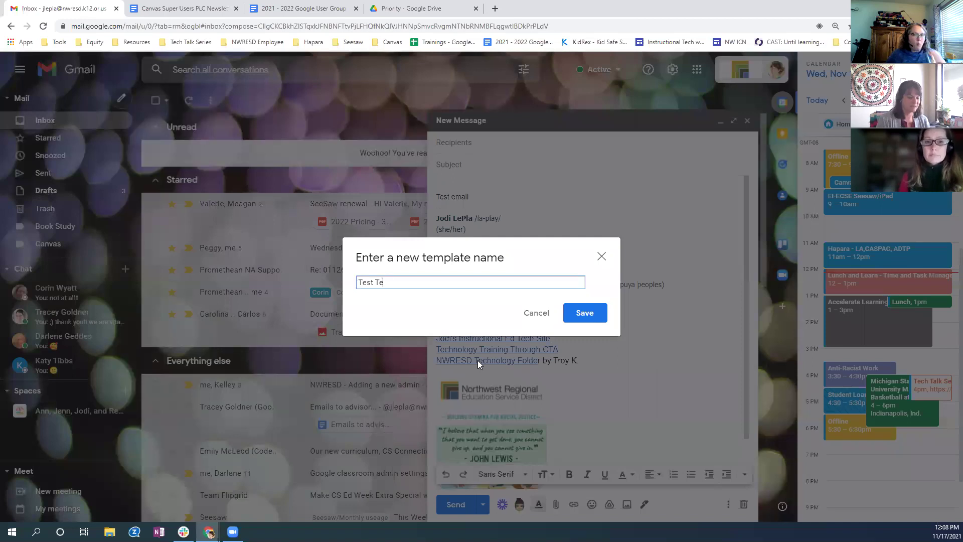
pyautogui.click(584, 314)
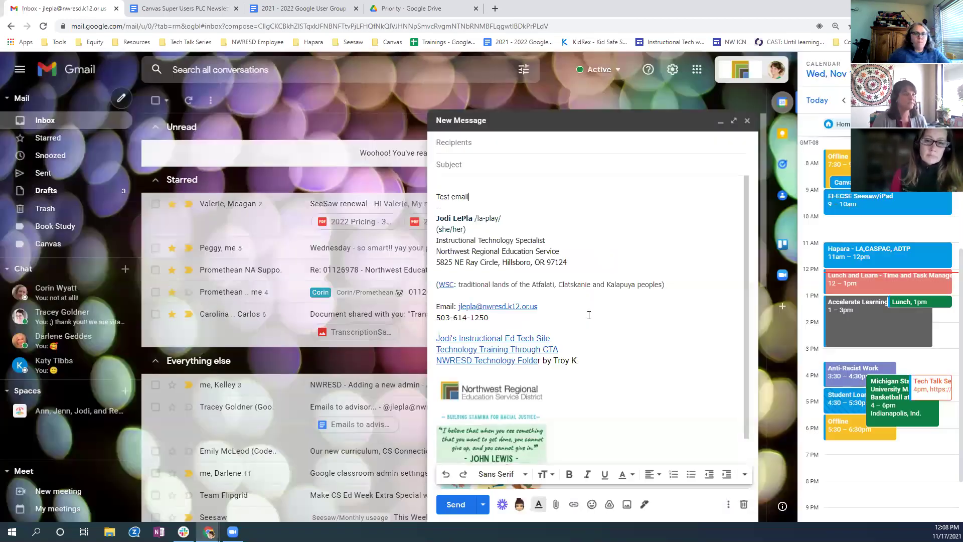
pyautogui.click(743, 123)
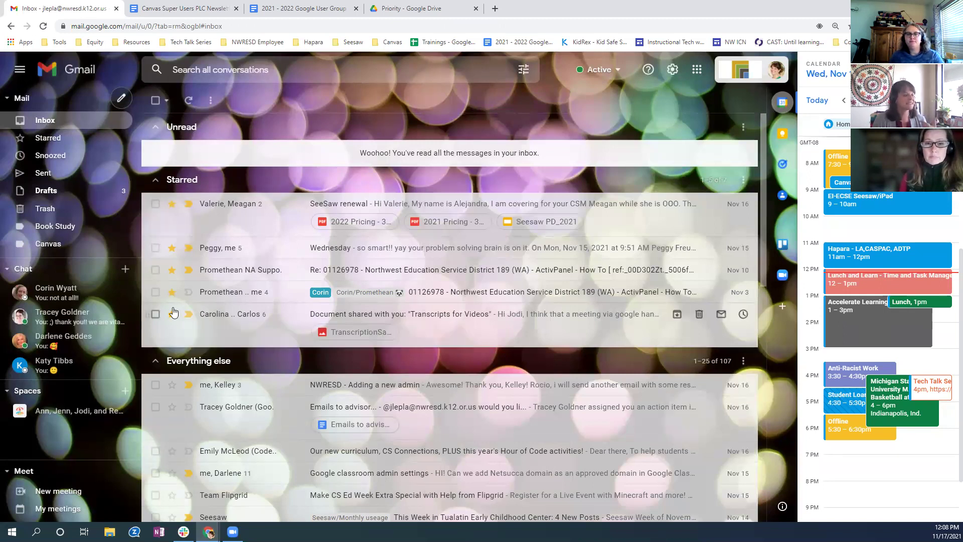
# - Insert the Test Template into a new email, review its content down to the signature, and close the message
pyautogui.click(121, 99)
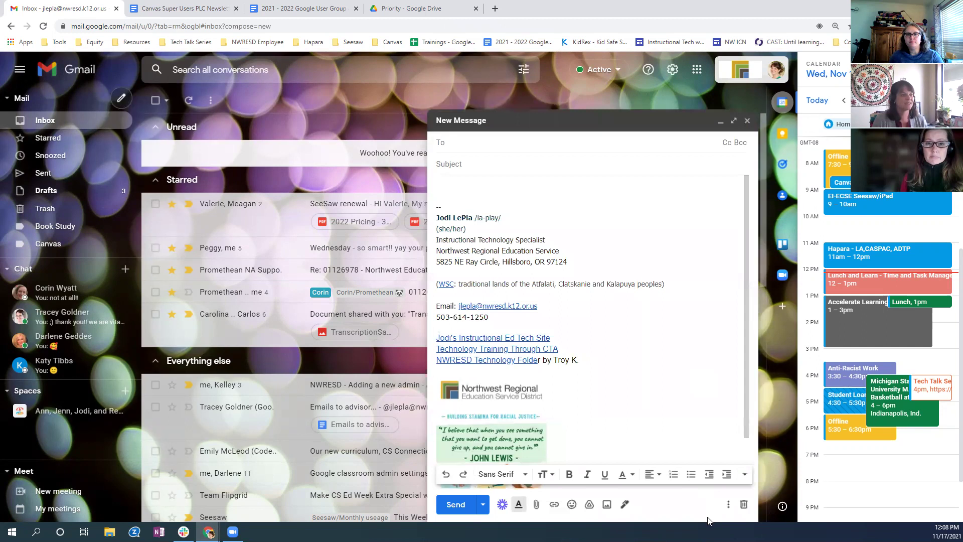
pyautogui.click(728, 504)
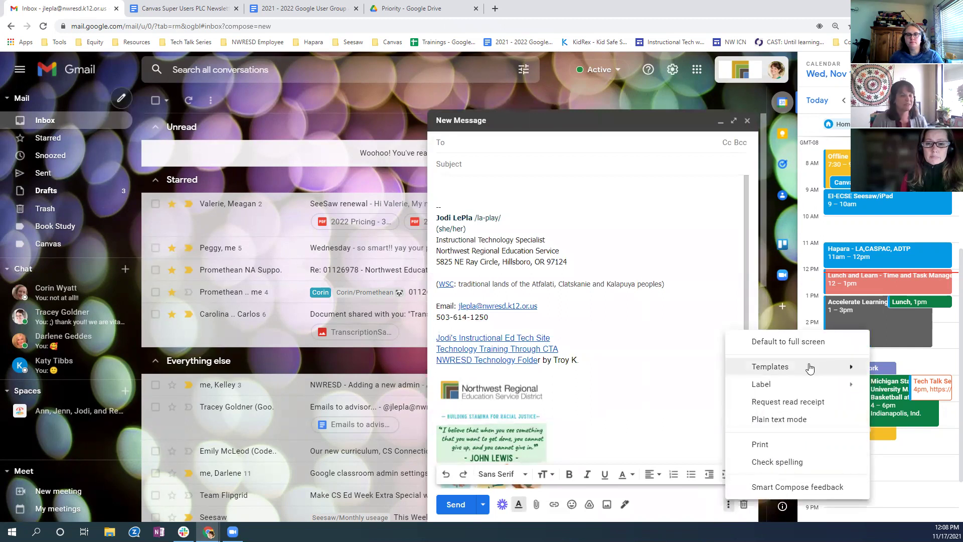
pyautogui.moveTo(810, 366)
pyautogui.click(622, 387)
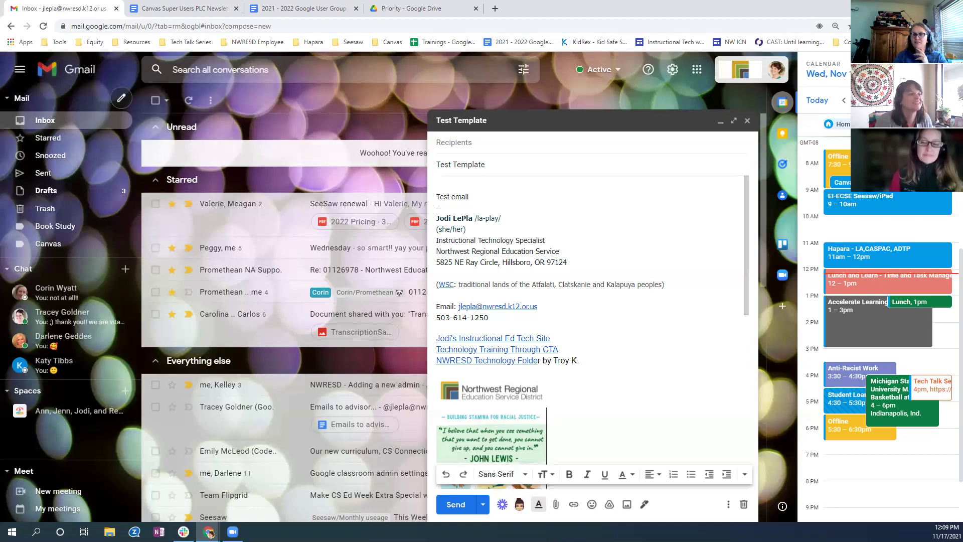
pyautogui.scroll(-1, 514, 318)
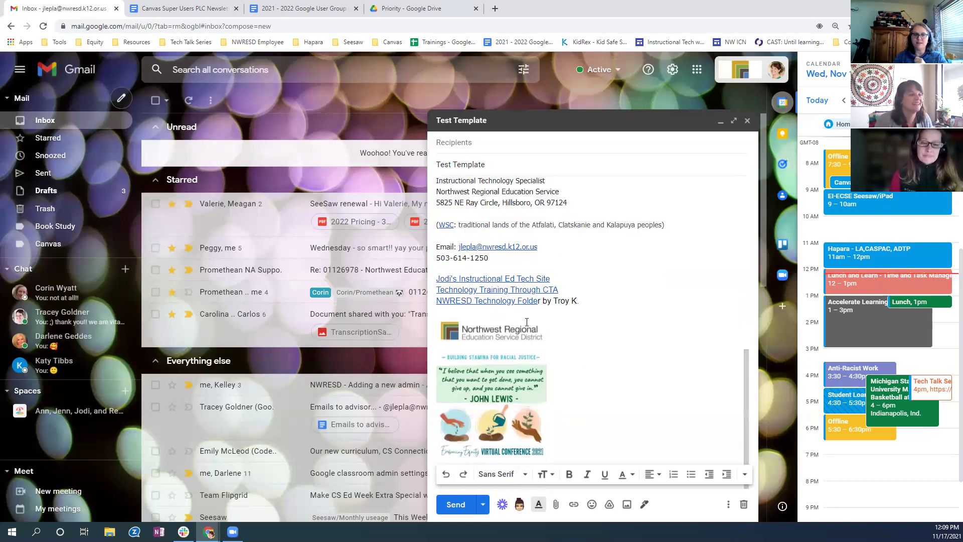
pyautogui.scroll(-3, 523, 325)
pyautogui.scroll(4, 522, 325)
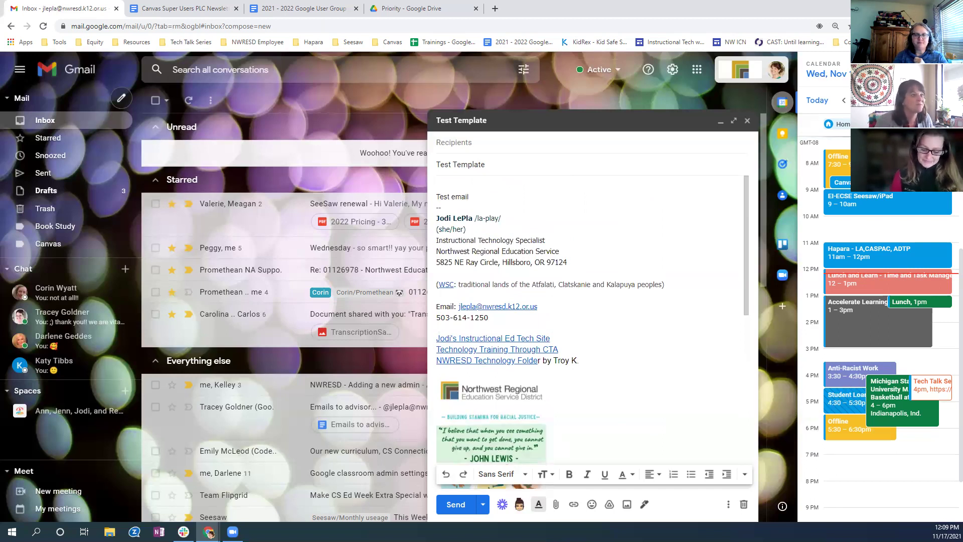
pyautogui.click(747, 120)
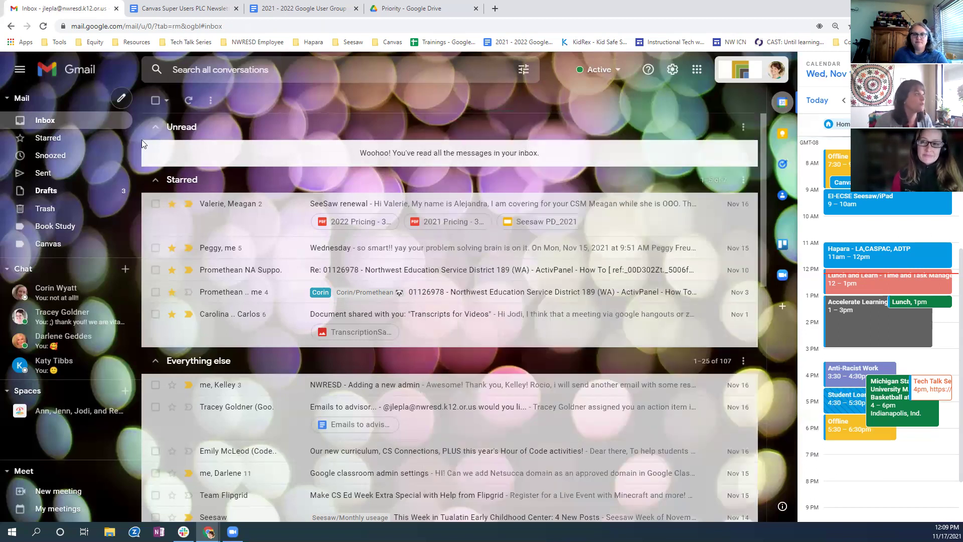
# - Start a new email with the body text "test w/o signature" and delete the signature block below the dashes
pyautogui.click(121, 98)
pyautogui.click(472, 187)
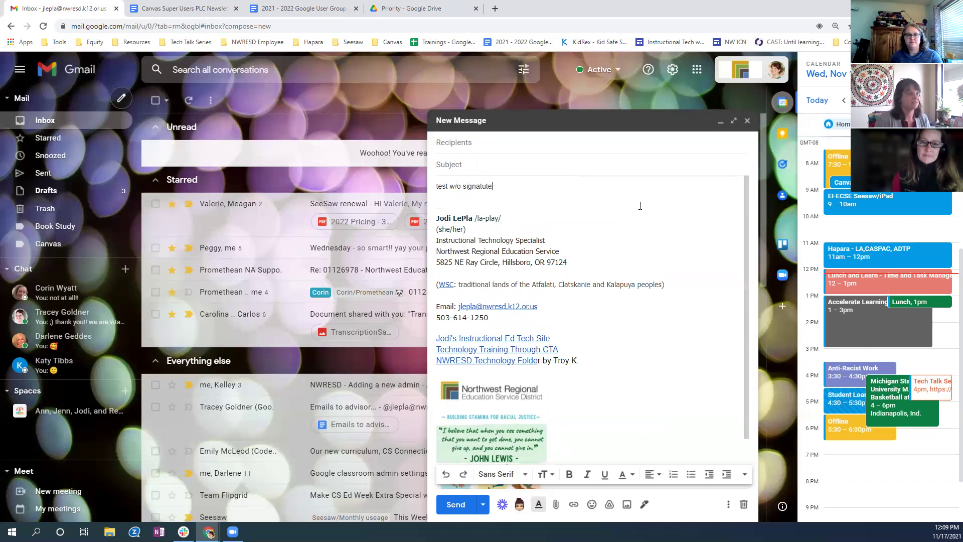
pyautogui.write('test w/o signature')
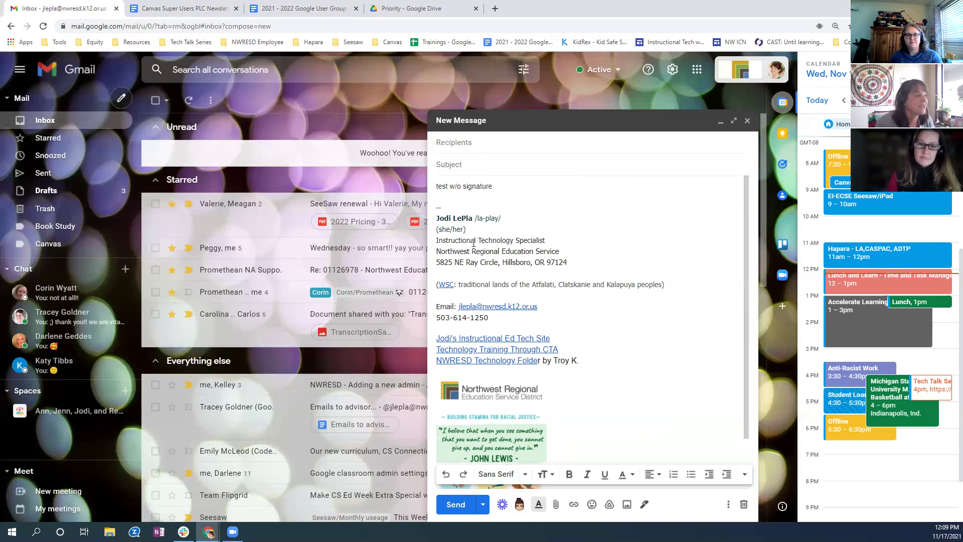
pyautogui.moveTo(436, 217)
pyautogui.mouseDown()
pyautogui.moveTo(557, 346)
pyautogui.moveTo(575, 455)
pyautogui.mouseUp()
pyautogui.press('BackSpace')
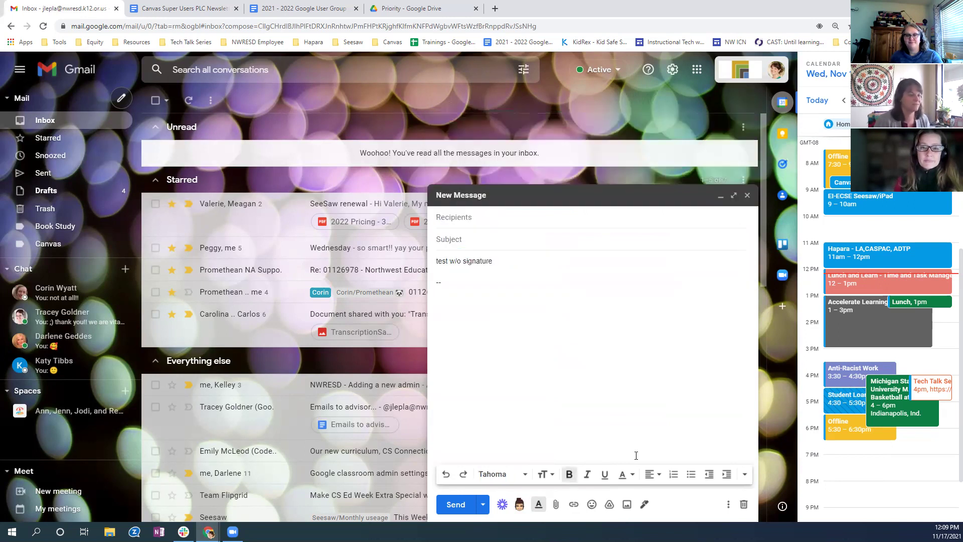
# - Save the signature-free draft as a new template named "no signature" and close the message
pyautogui.click(727, 505)
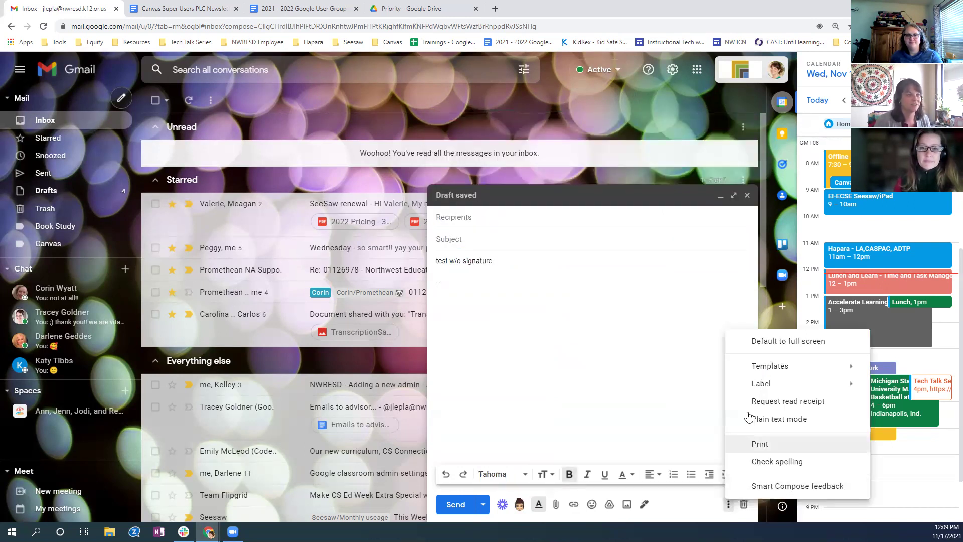
pyautogui.moveTo(775, 373)
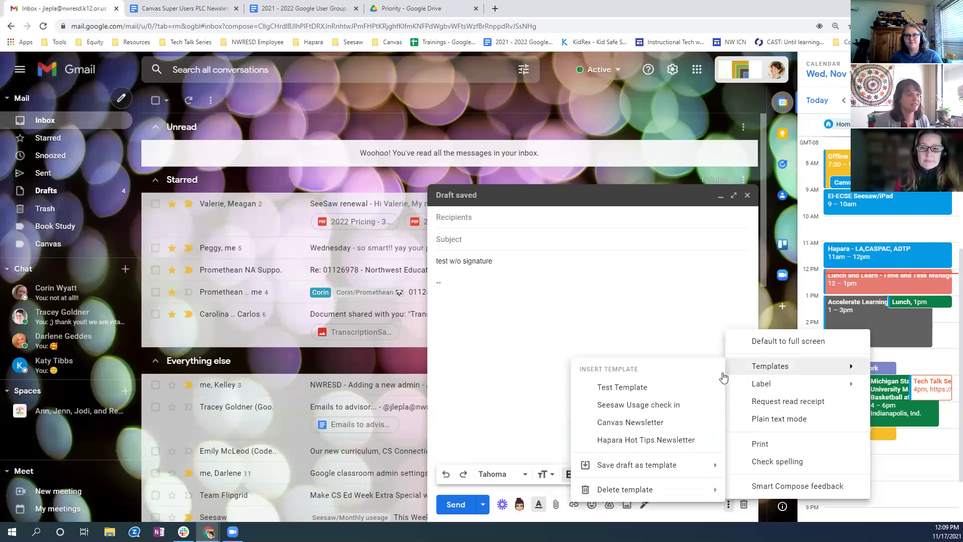
pyautogui.moveTo(647, 471)
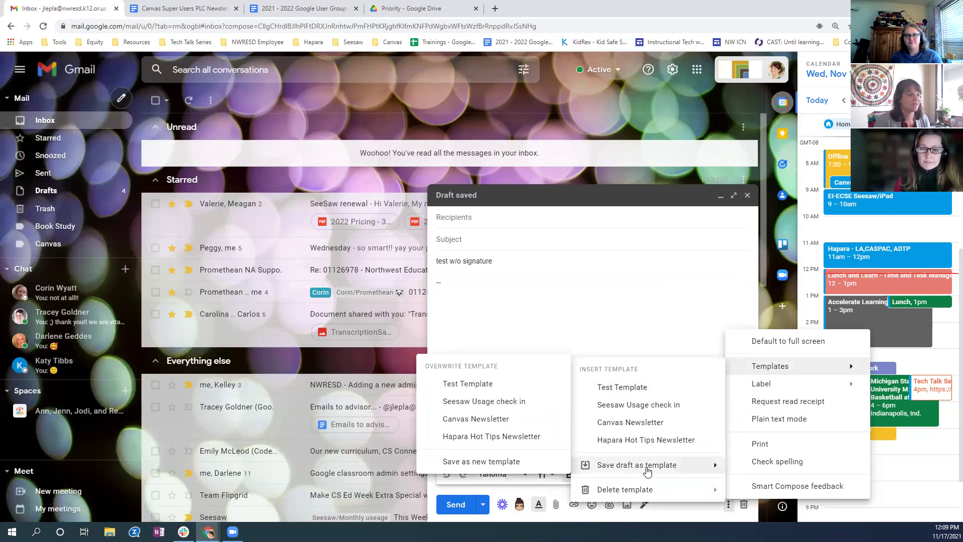
pyautogui.click(485, 462)
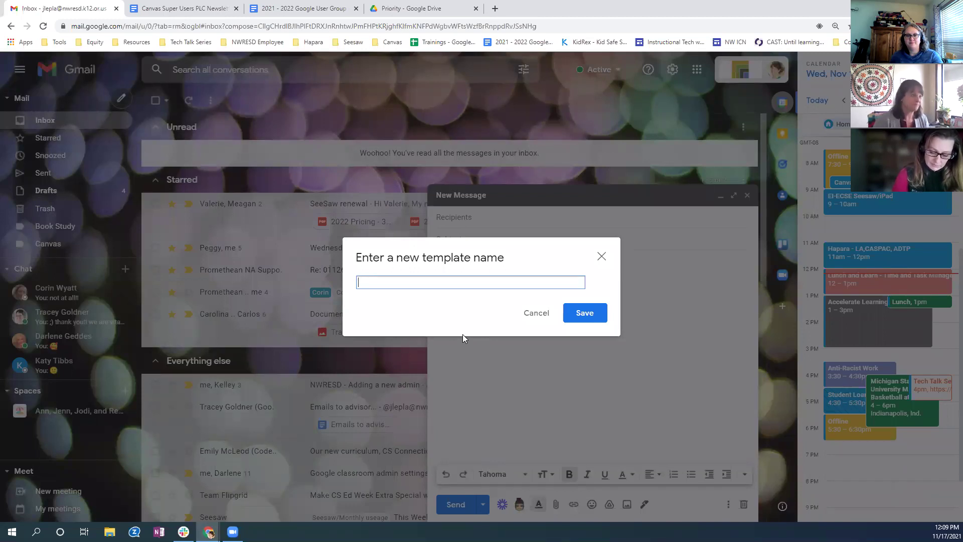
pyautogui.write('no signature')
pyautogui.click(585, 313)
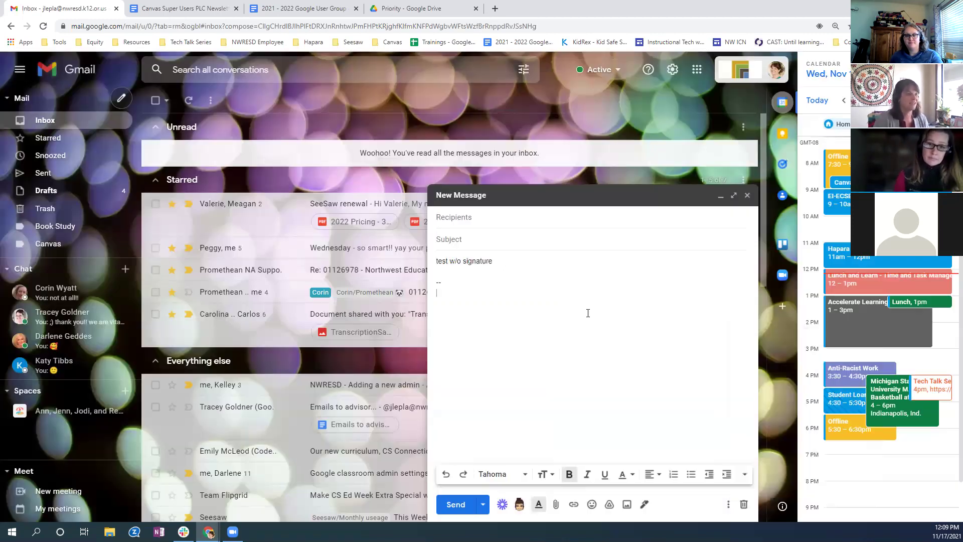
pyautogui.click(747, 195)
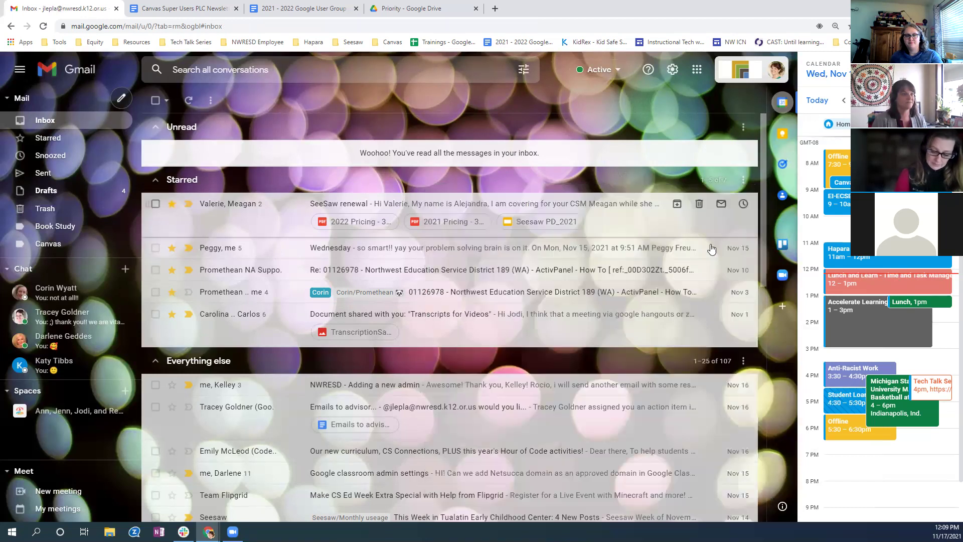
# - Insert the "no signature" template into a new email, check how it combines with the signature, and close the message
pyautogui.click(121, 98)
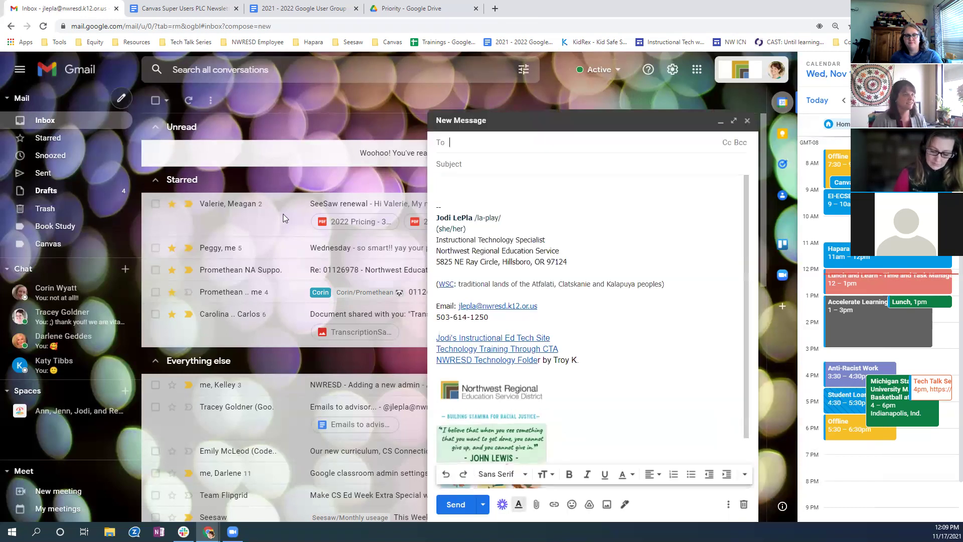
pyautogui.click(728, 504)
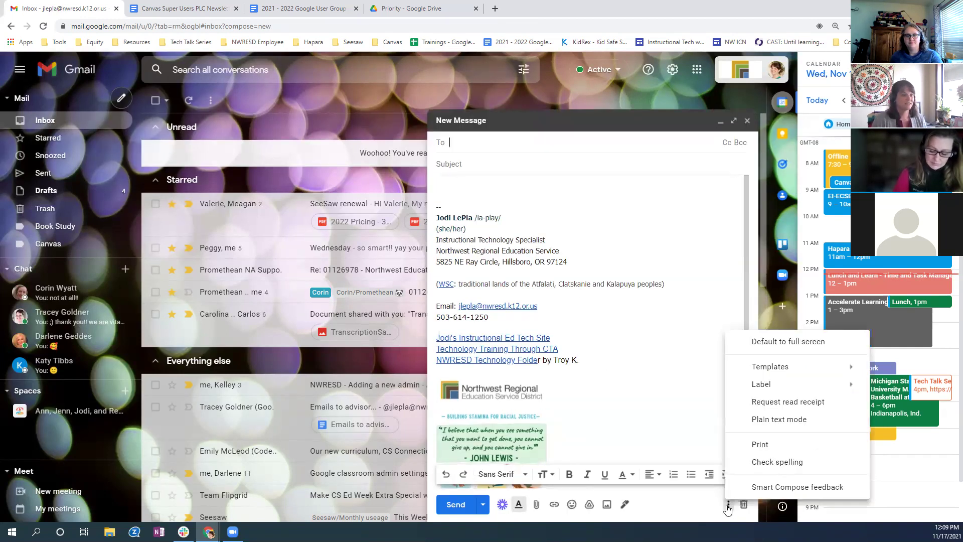
pyautogui.moveTo(785, 370)
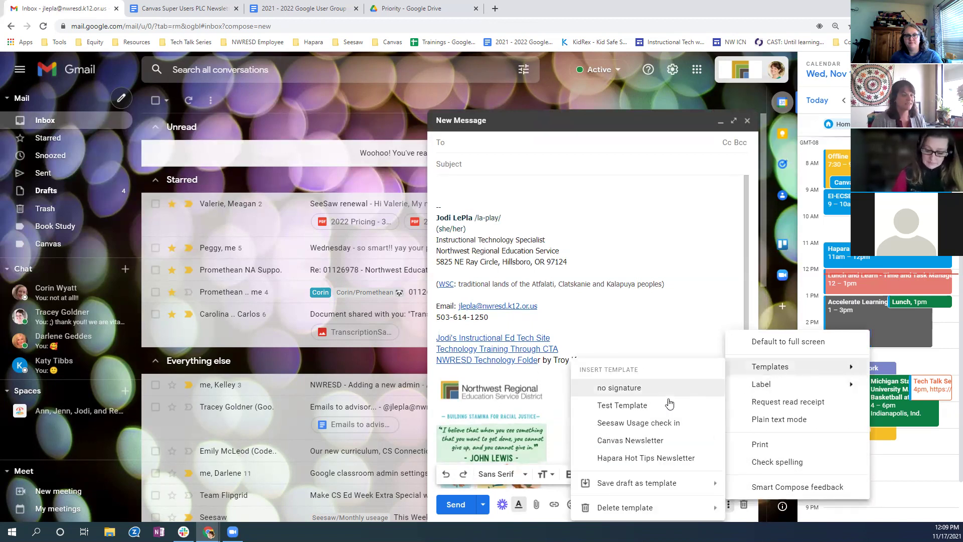
pyautogui.click(652, 389)
pyautogui.scroll(-2, 530, 222)
pyautogui.scroll(2, 570, 329)
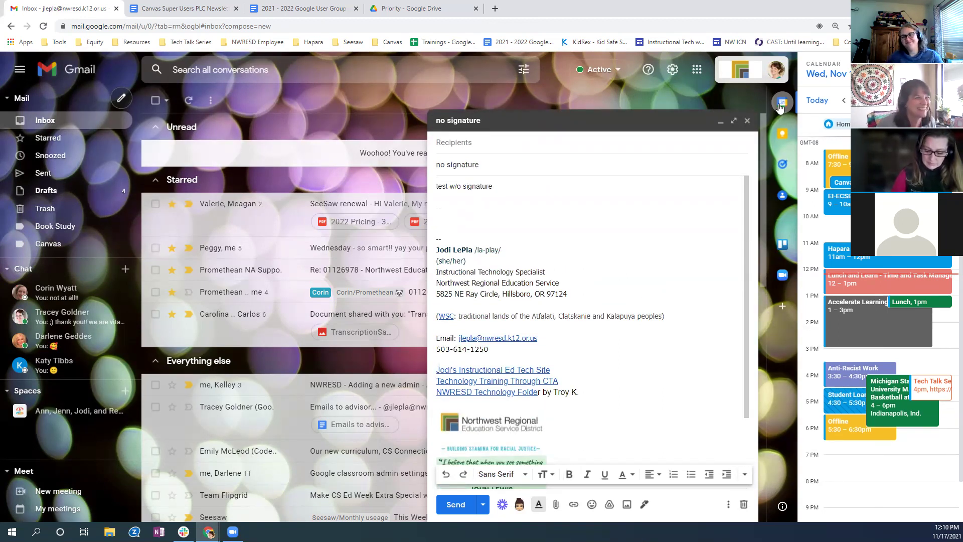
pyautogui.click(746, 120)
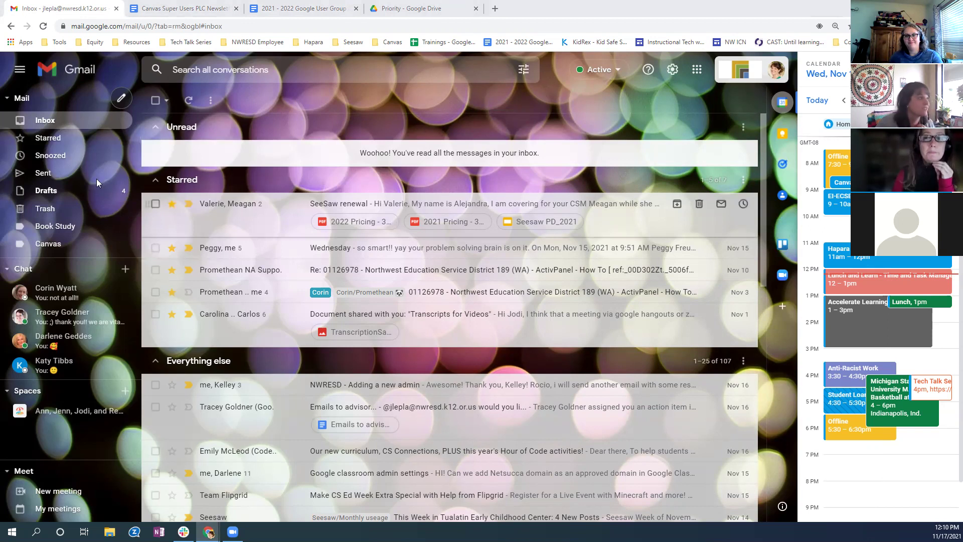
# - Insert the Canvas Newsletter template into a new email, review the whole message, and close it
pyautogui.click(121, 98)
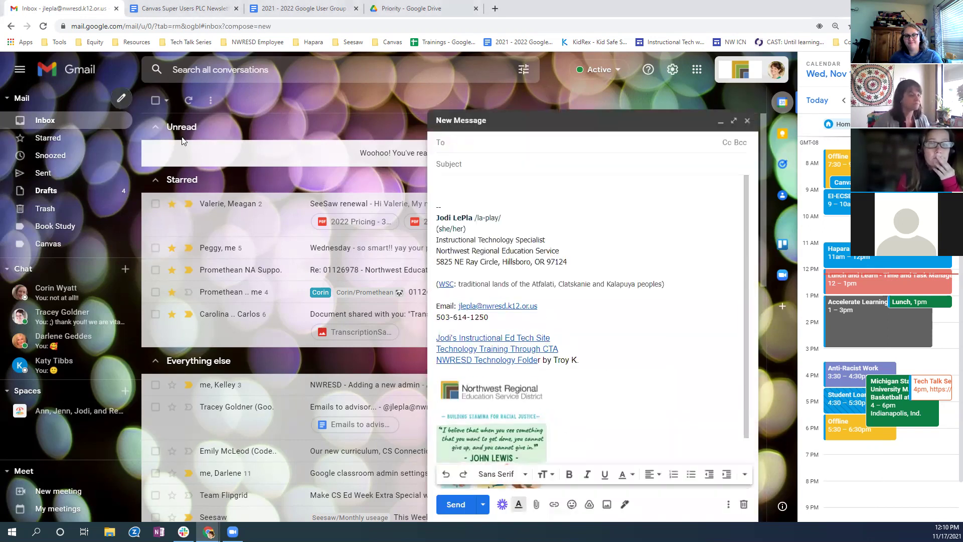
pyautogui.click(728, 504)
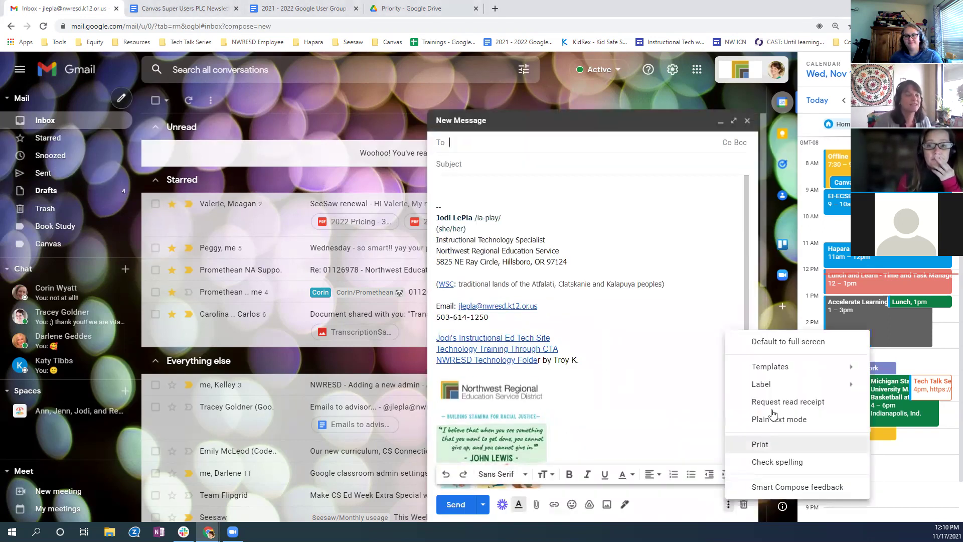
pyautogui.moveTo(779, 370)
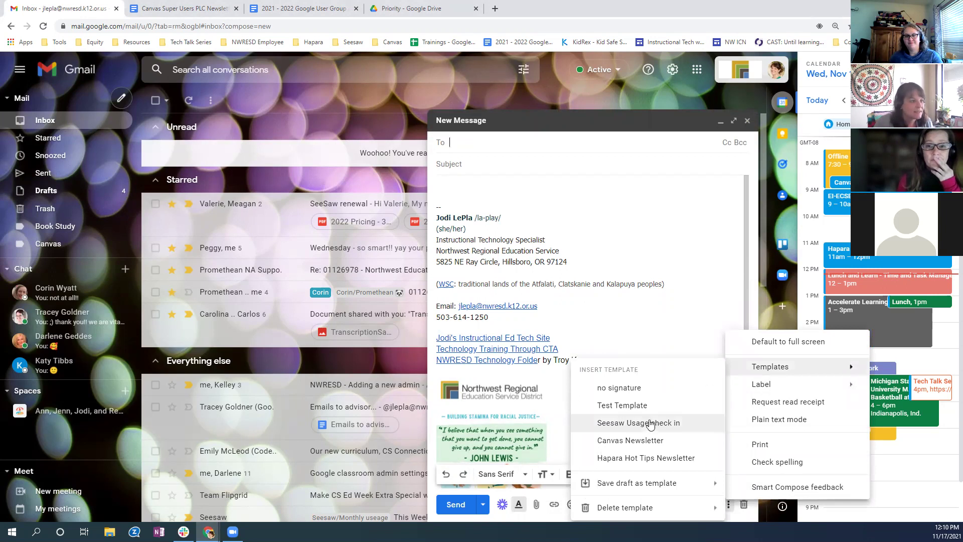
pyautogui.click(635, 441)
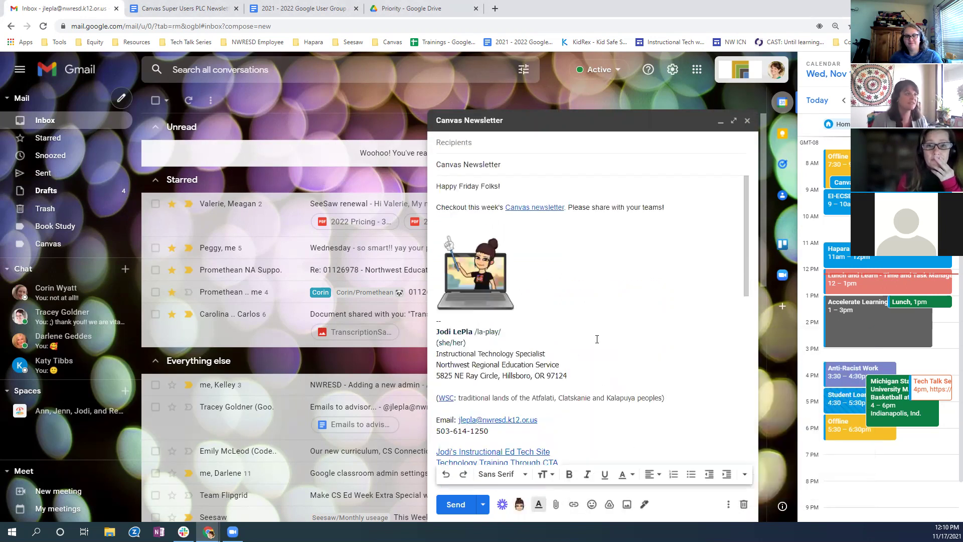
pyautogui.scroll(-5, 588, 288)
pyautogui.scroll(5, 587, 293)
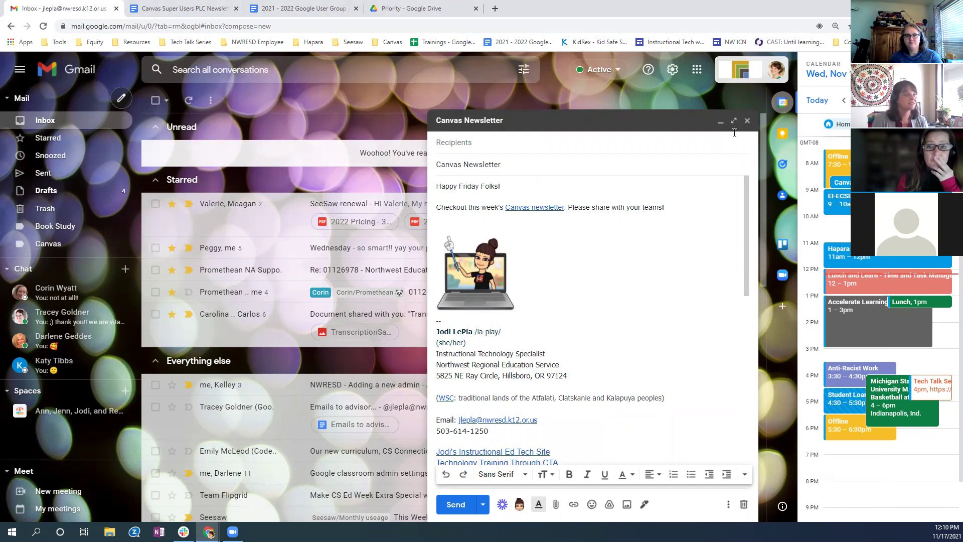
pyautogui.click(746, 120)
# - Start a new email with the body text "test with attachment" above the signature
pyautogui.click(121, 98)
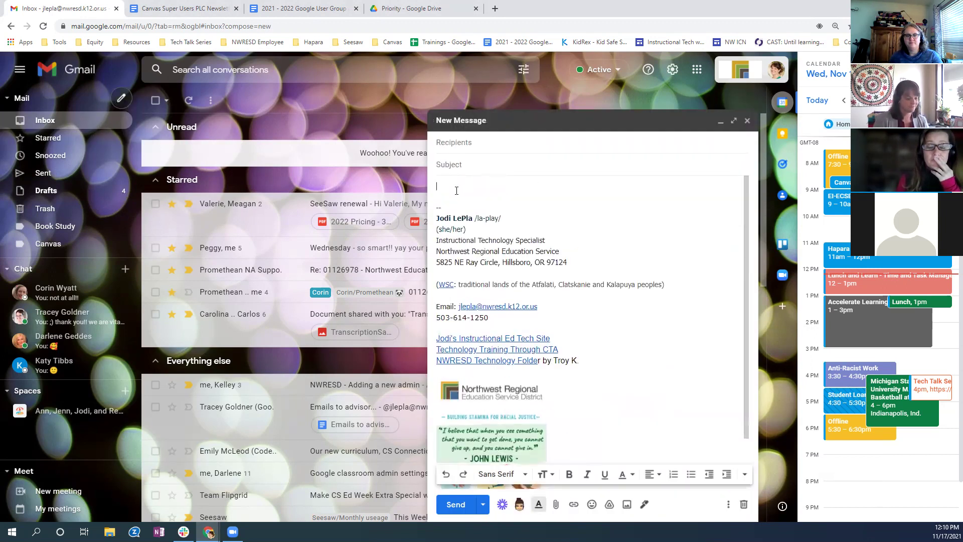
pyautogui.write('w')
pyautogui.press('BackSpace')
pyautogui.write('tes')
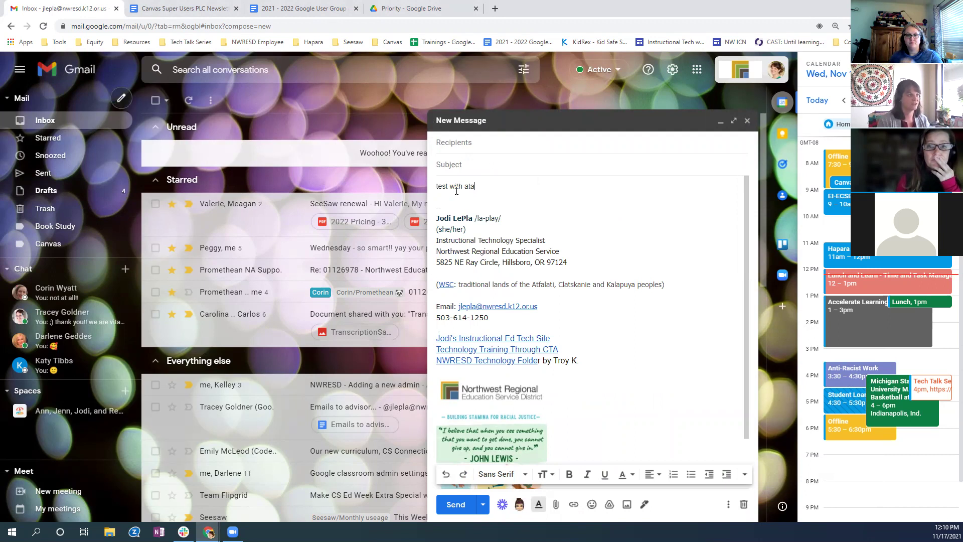
pyautogui.write('t with attachement')
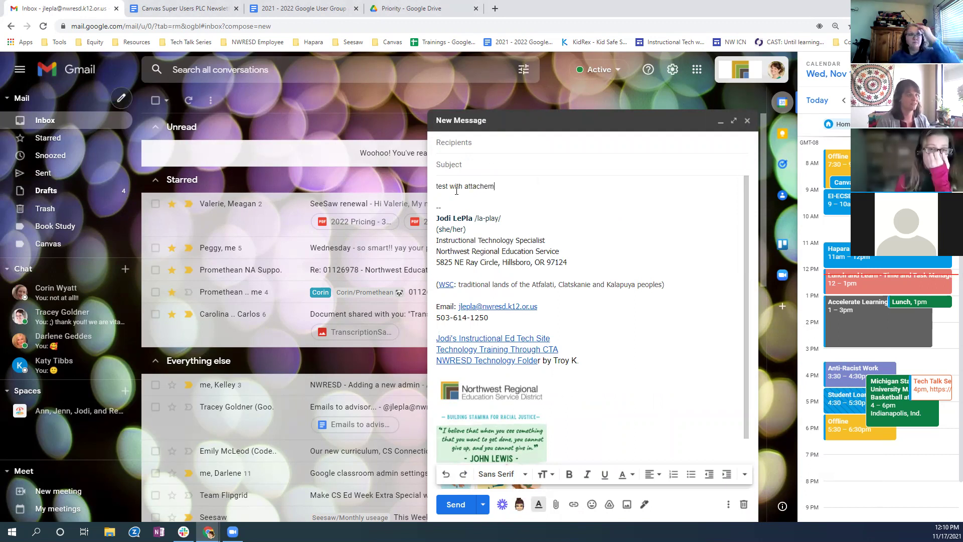
pyautogui.click(728, 504)
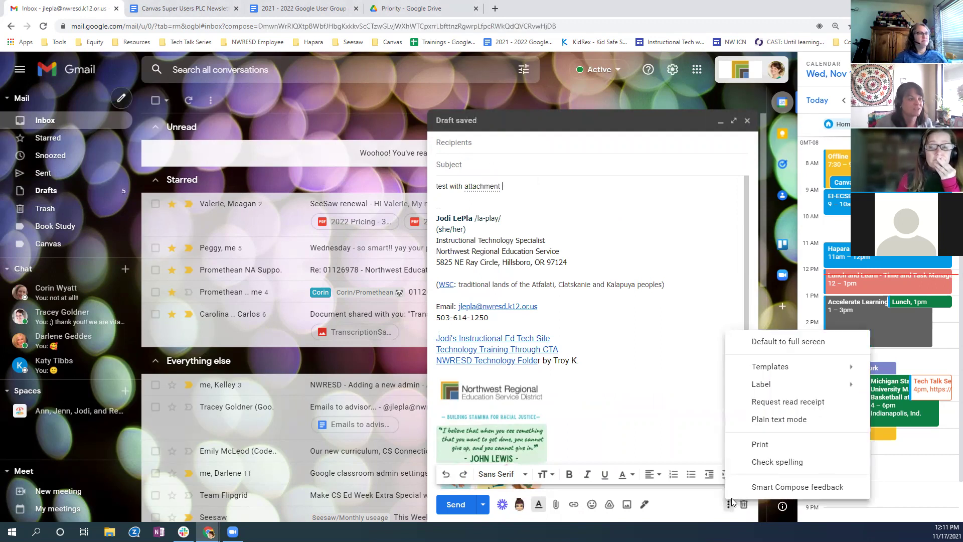
pyautogui.moveTo(772, 368)
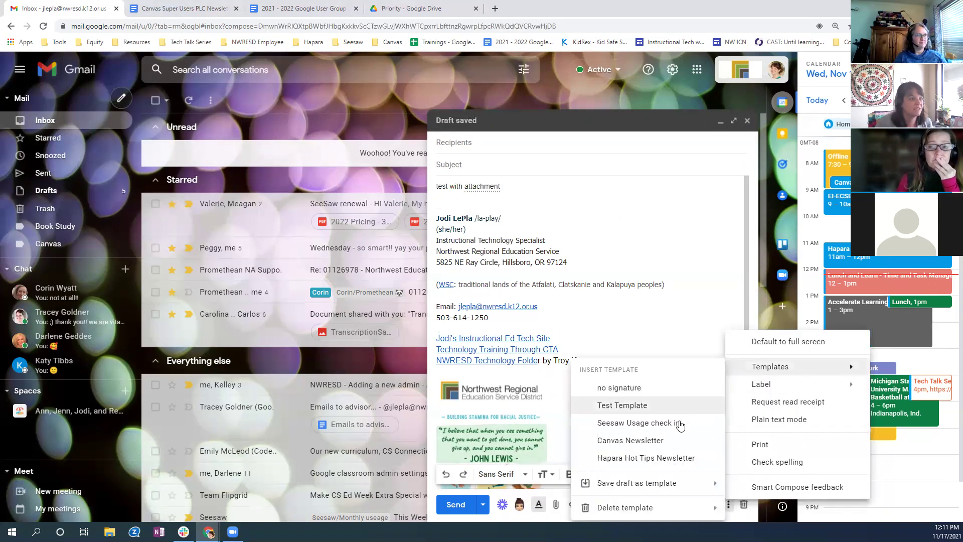
pyautogui.press('Escape')
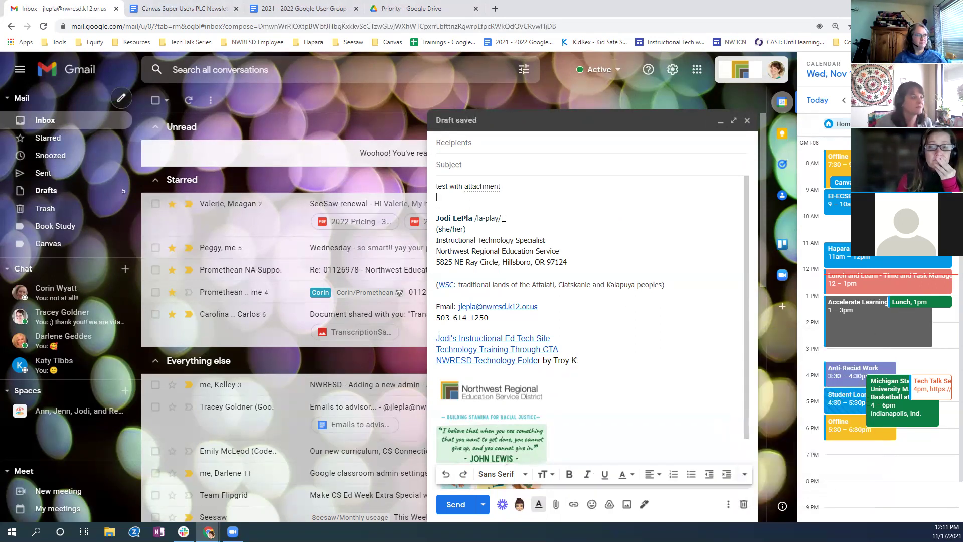
pyautogui.click(573, 504)
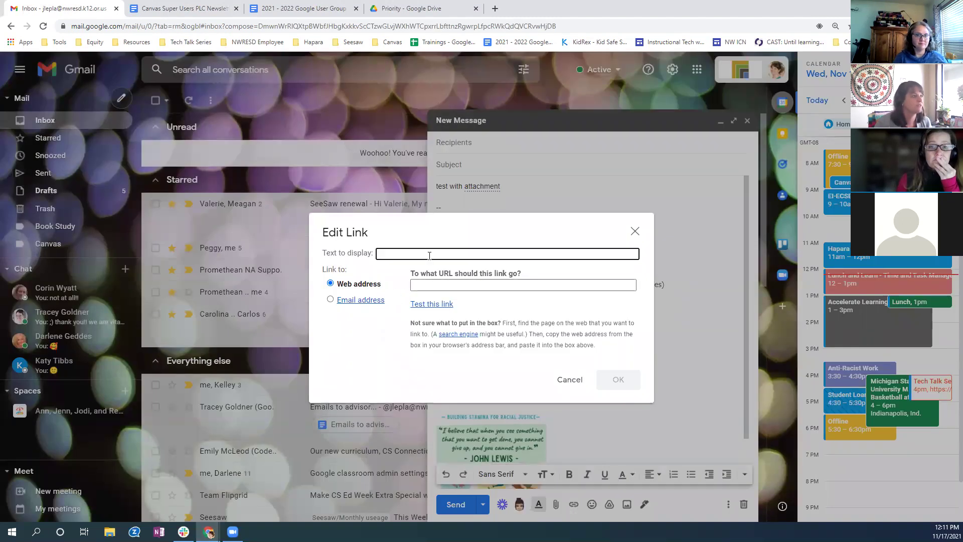
pyautogui.click(634, 231)
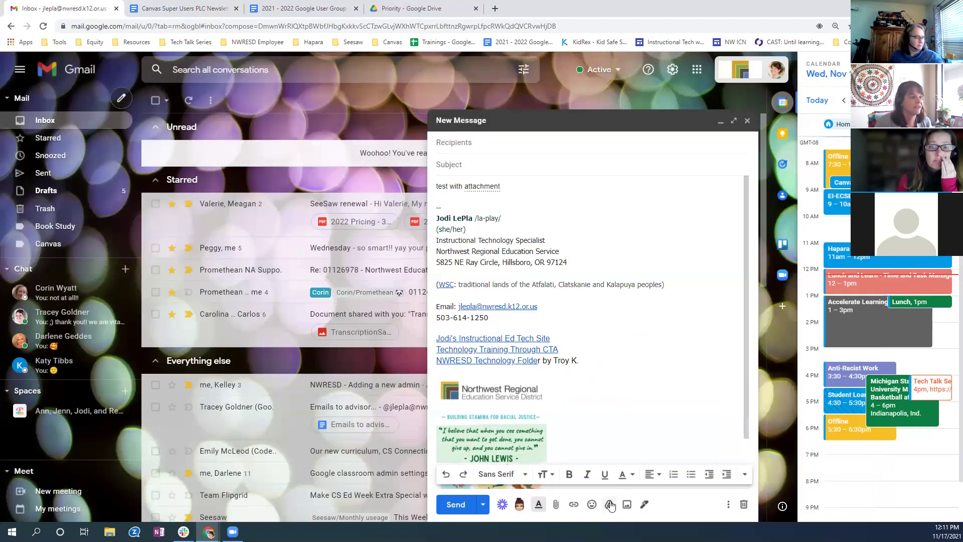
# - Insert the recent Google Drive document "Google Training Opportunities 21-22 Content" into the email body as a Drive link
pyautogui.click(609, 505)
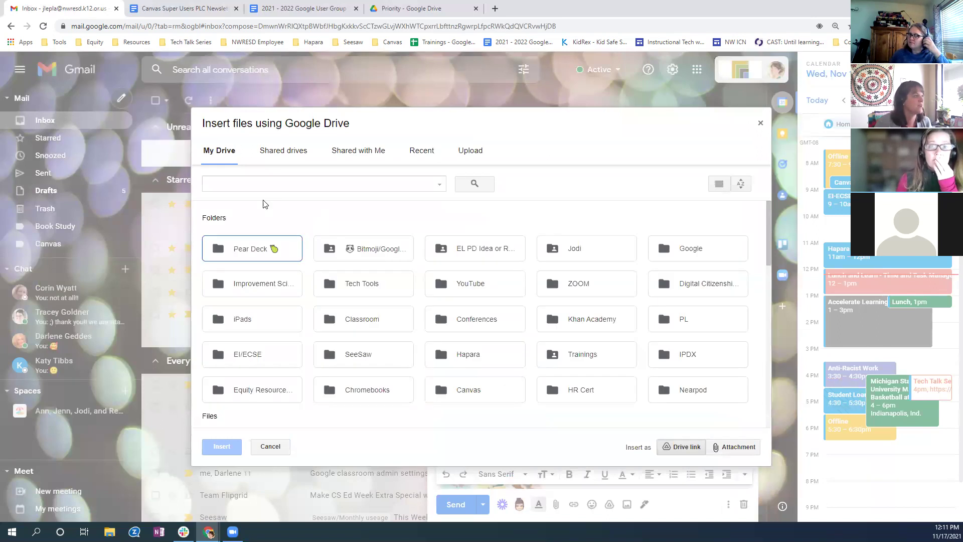
pyautogui.click(420, 152)
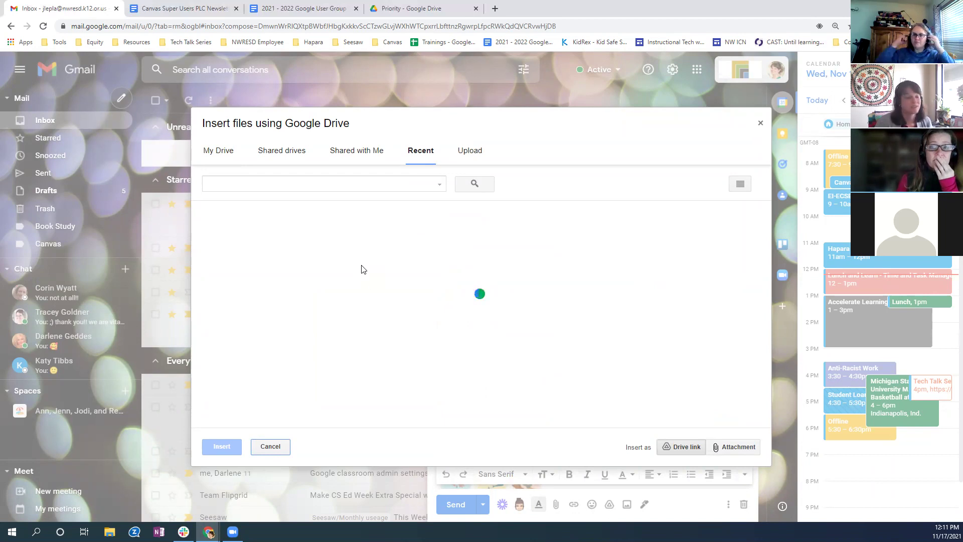
pyautogui.click(268, 323)
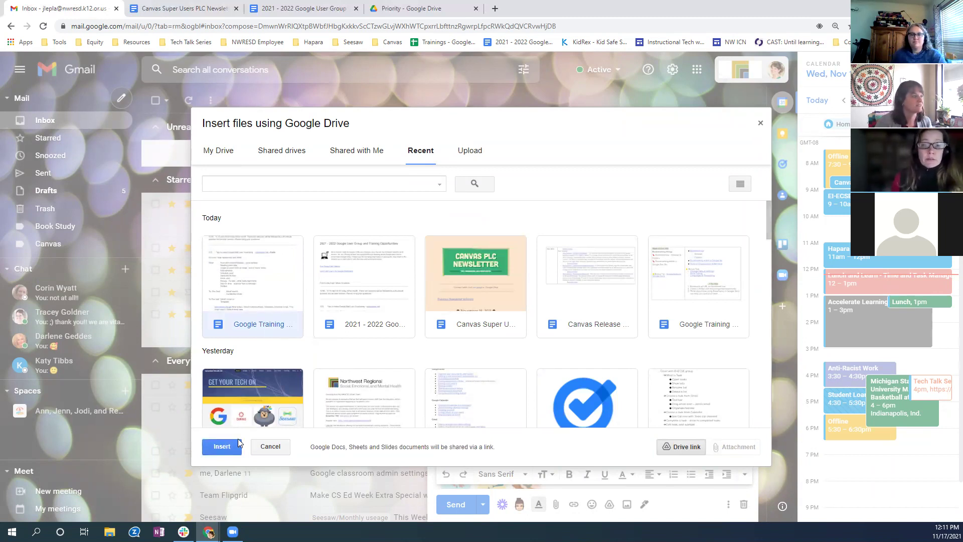
pyautogui.click(221, 446)
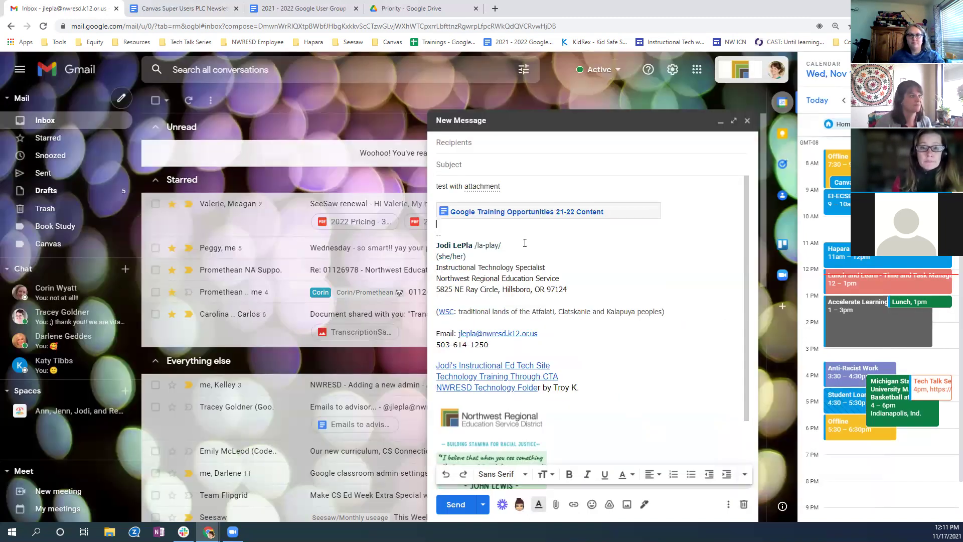
# - Save the draft with the Drive link as a new template named "w/attachement" and close the message
pyautogui.click(728, 506)
pyautogui.moveTo(789, 370)
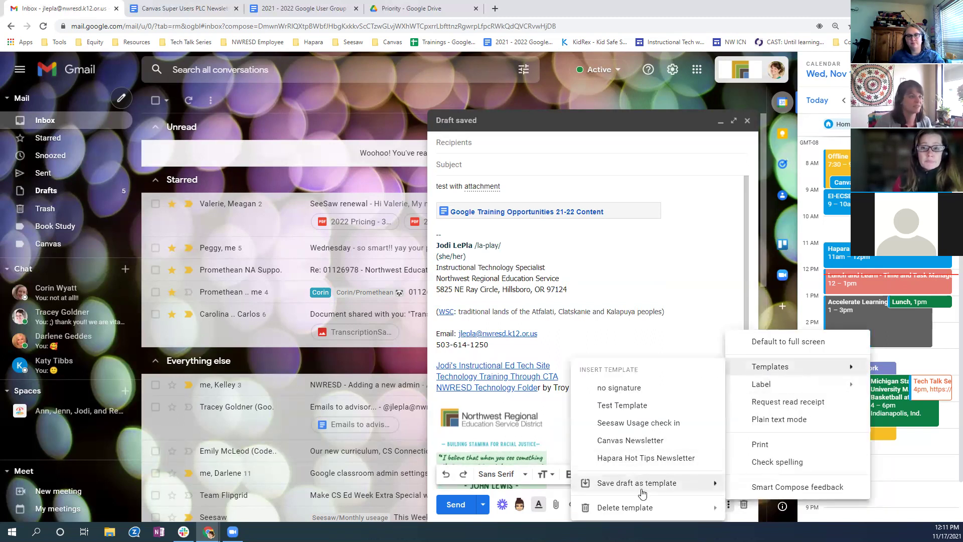
pyautogui.moveTo(642, 493)
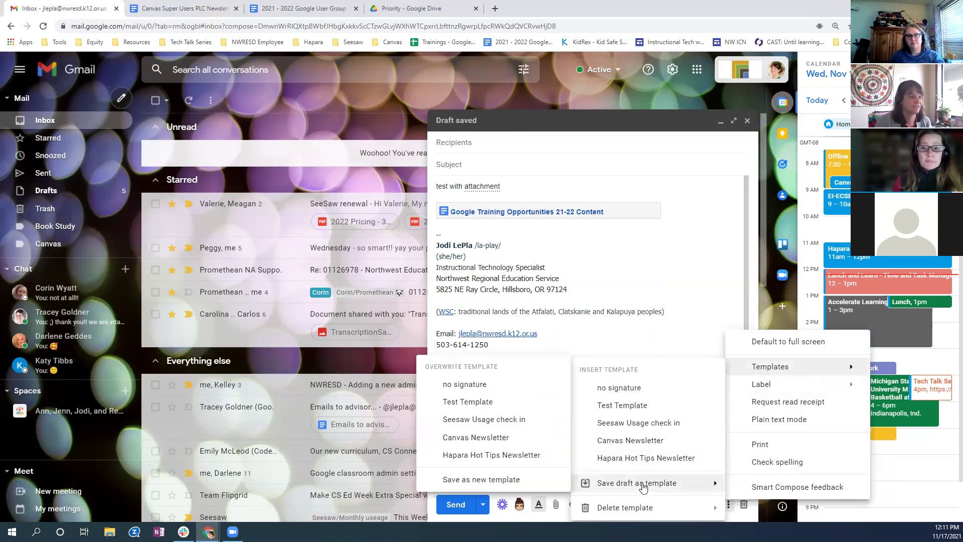
pyautogui.click(482, 480)
pyautogui.write('w/attachement')
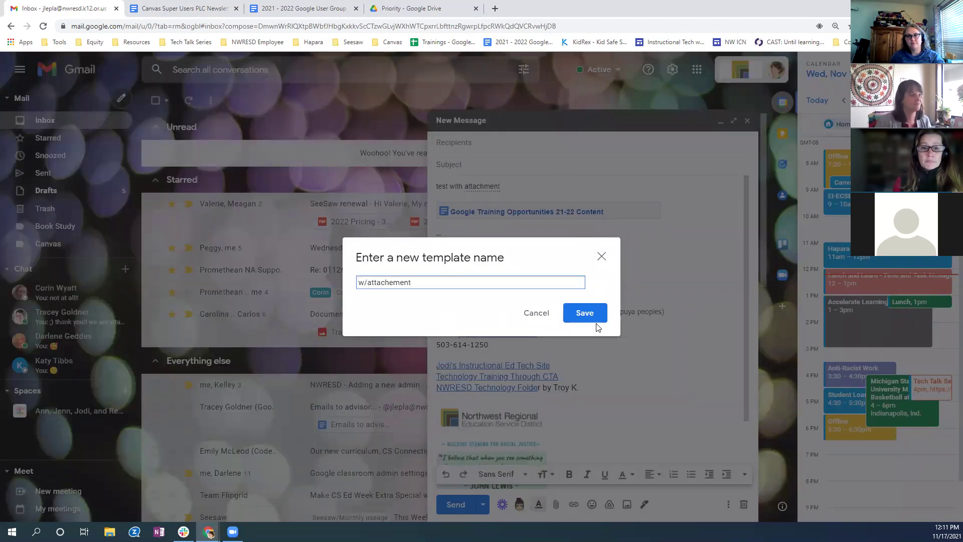
pyautogui.click(595, 325)
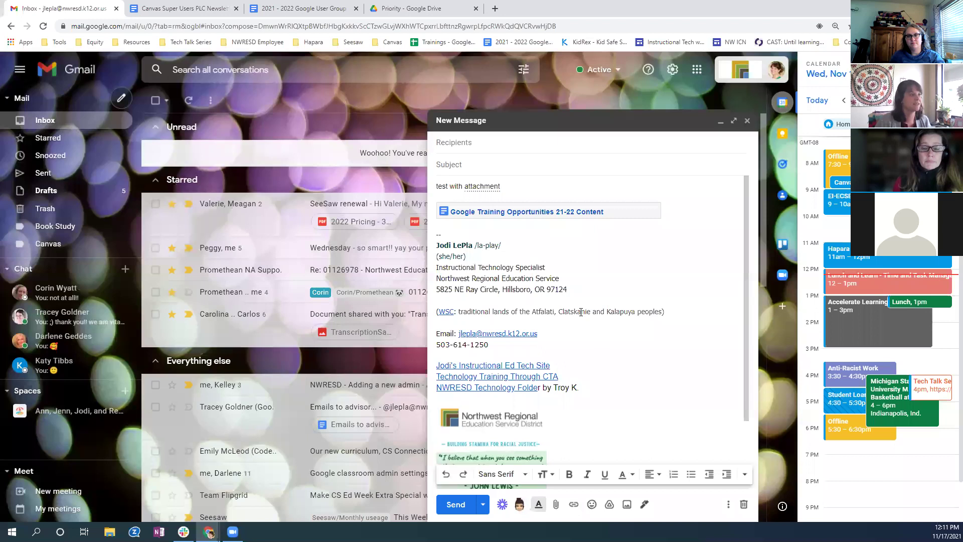
pyautogui.click(747, 121)
# - Insert the "w/attachement" template into a new email, check that the Drive link is included, and close the message
pyautogui.click(122, 98)
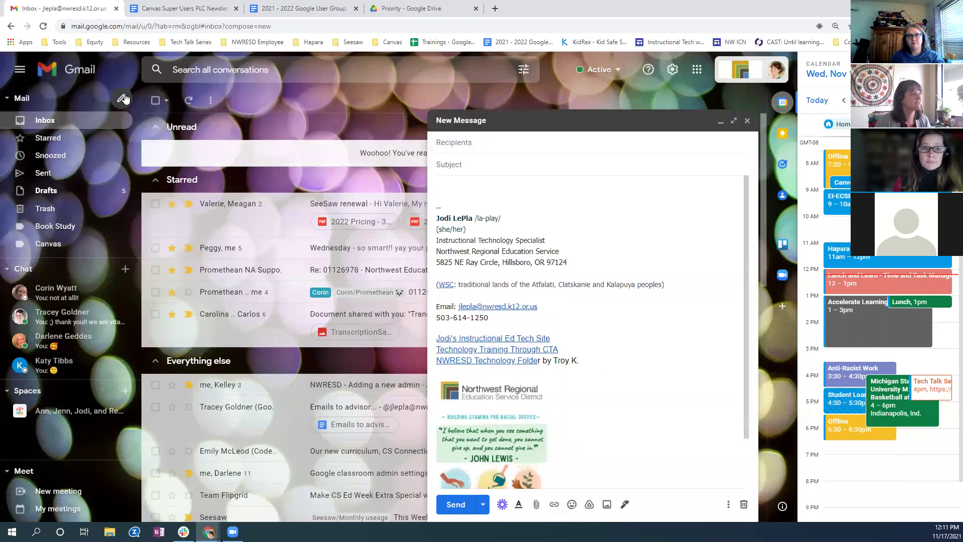
pyautogui.click(727, 508)
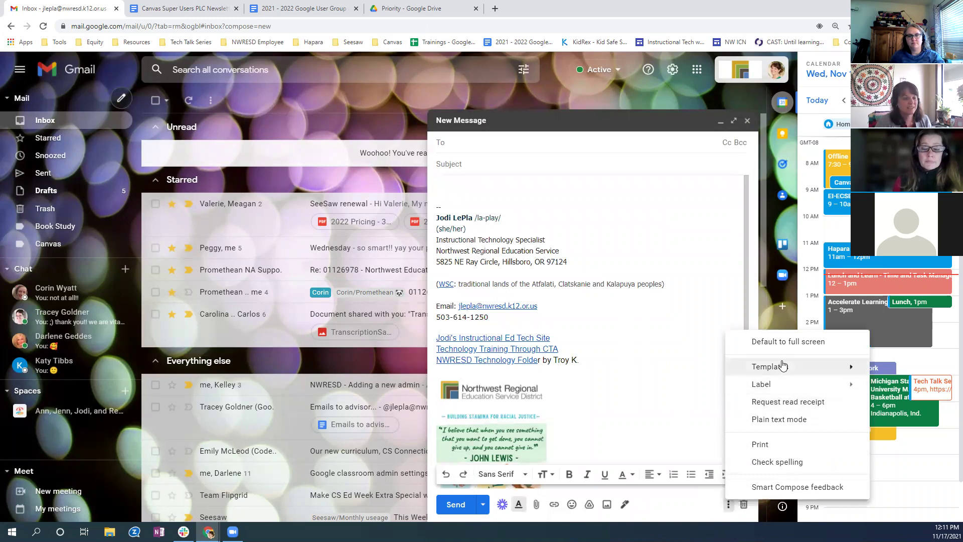
pyautogui.moveTo(783, 365)
pyautogui.click(667, 173)
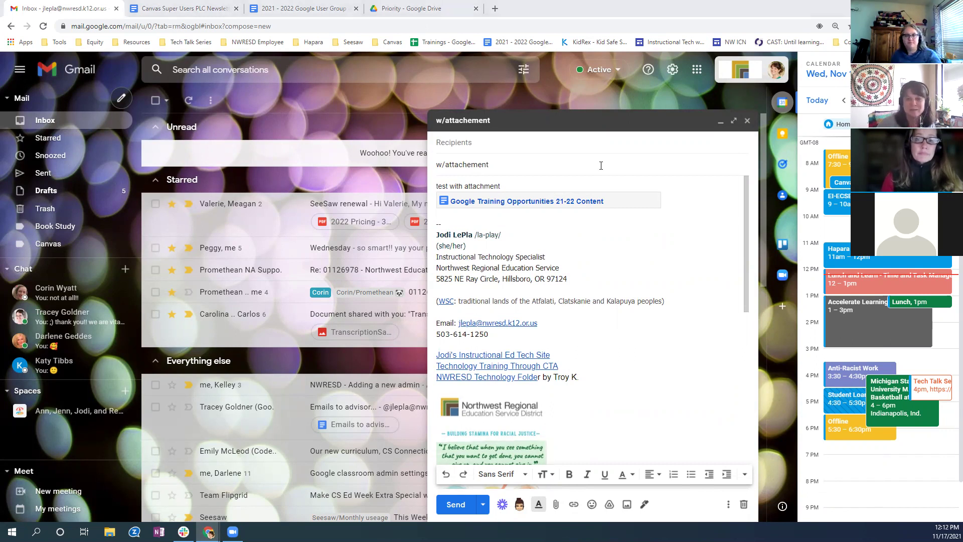
pyautogui.click(747, 121)
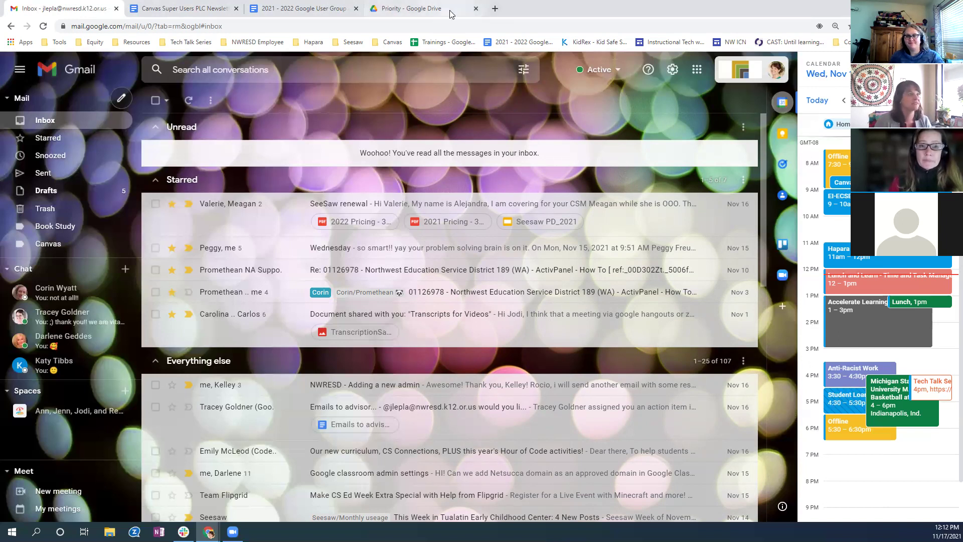
# - Replace the open Google Drive tab with a fresh one launched from Gmail and browse the suggested files under Priority
pyautogui.click(476, 9)
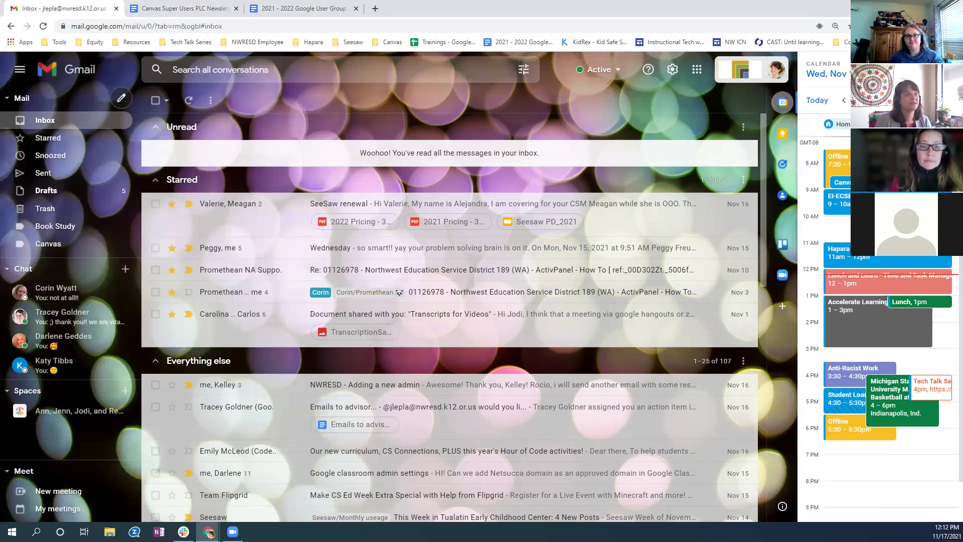
pyautogui.click(862, 69)
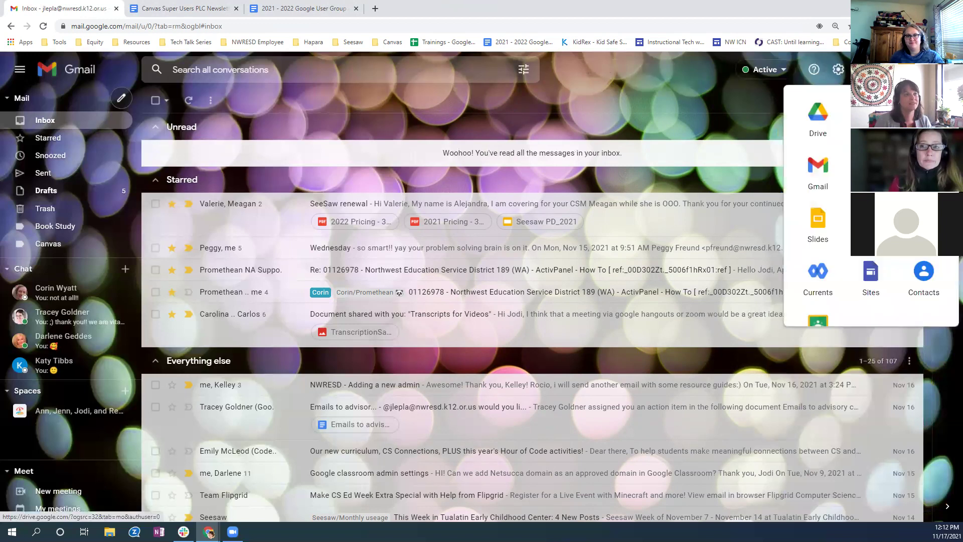
pyautogui.click(823, 121)
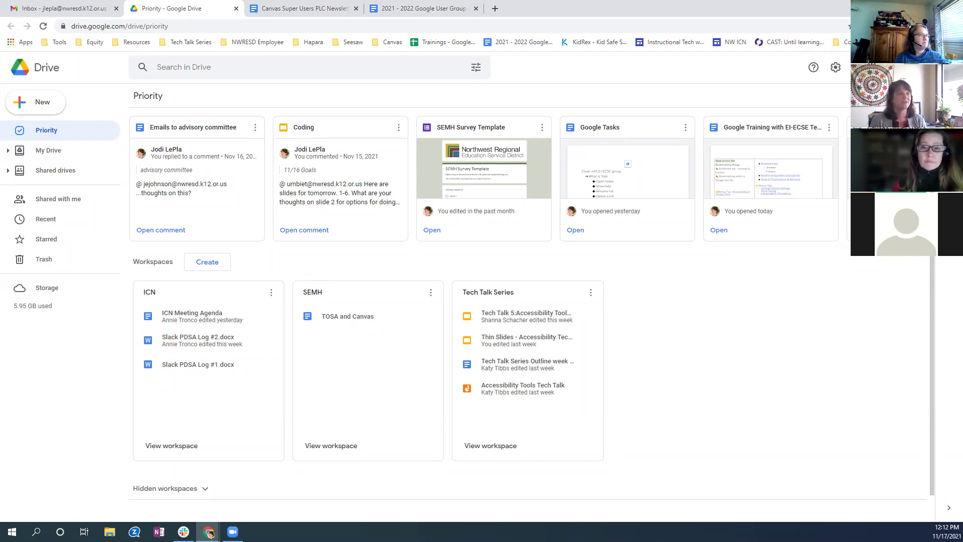
pyautogui.click(840, 178)
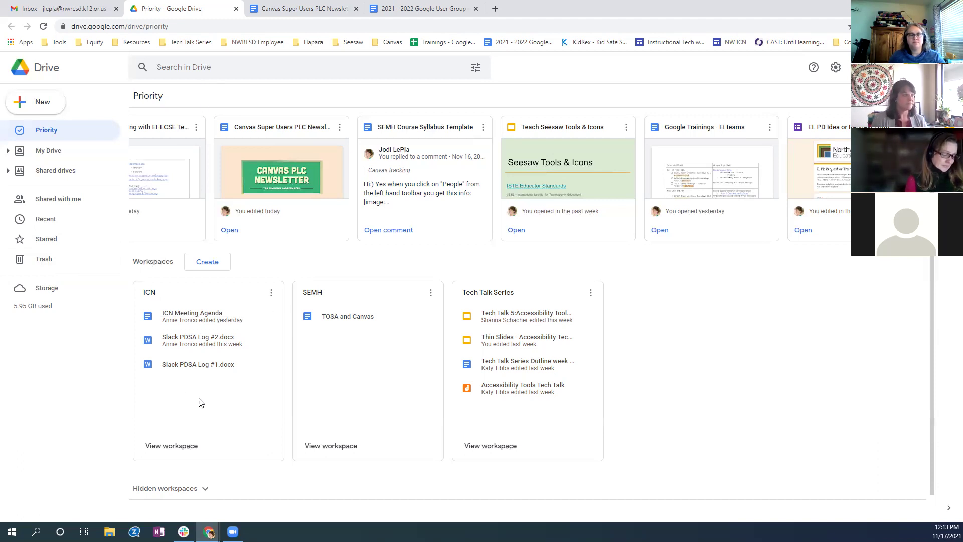
# - Create a new Drive workspace named "Google Series", leaving all suggested files unselected
pyautogui.click(209, 266)
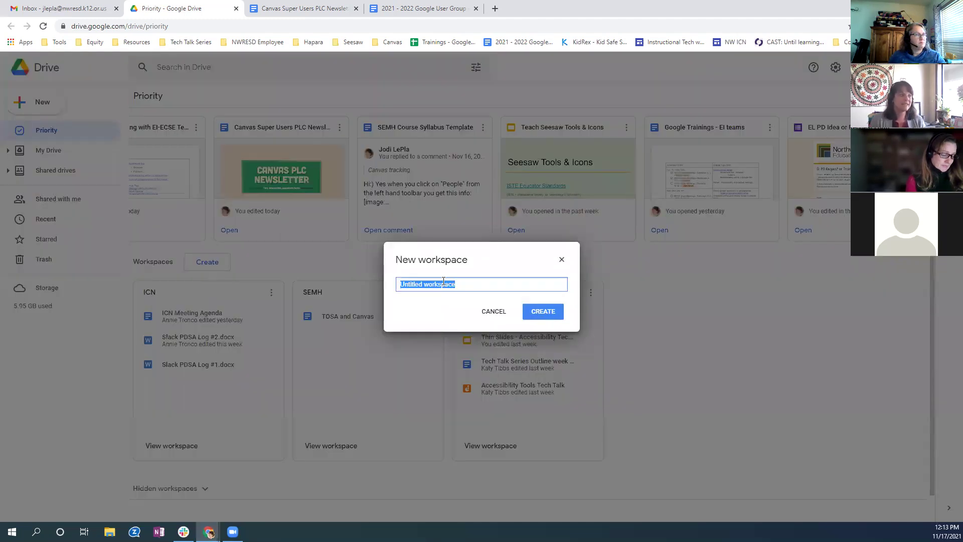
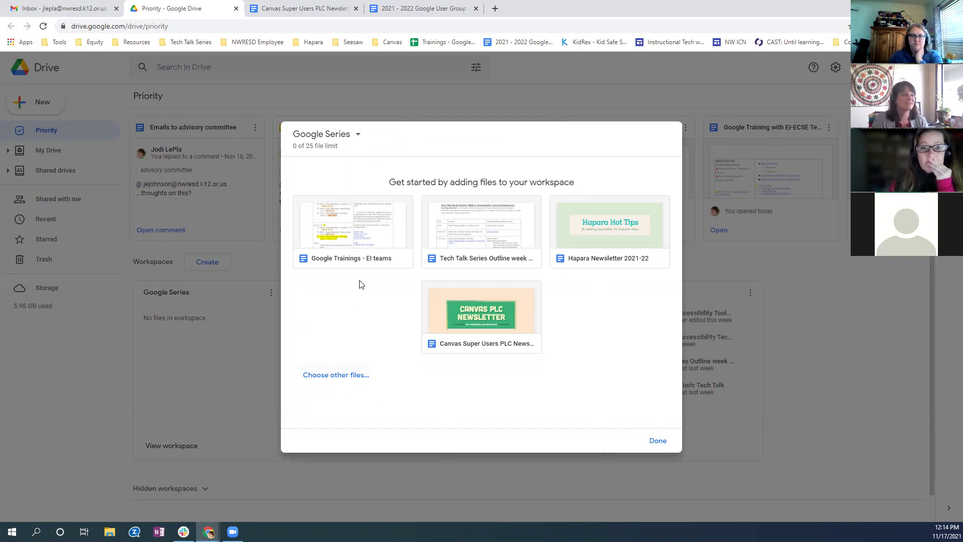
pyautogui.click(357, 258)
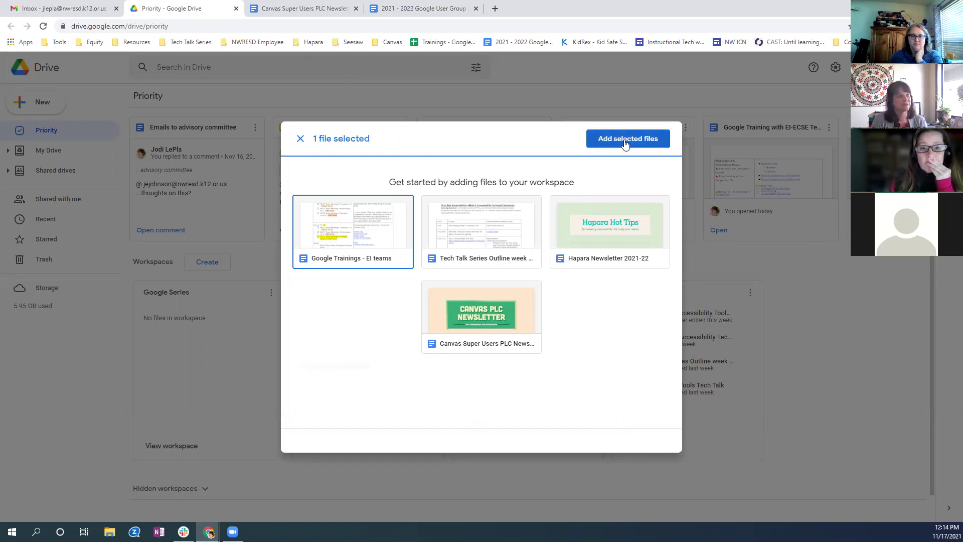
pyautogui.click(300, 138)
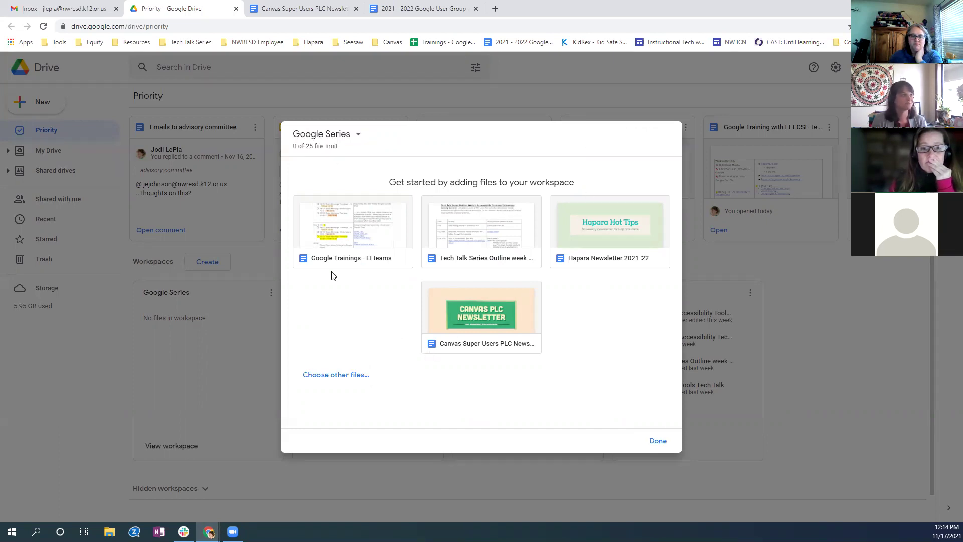
# - Browse the sources for other files to add to the Google Series workspace and search them for "google"
pyautogui.click(338, 377)
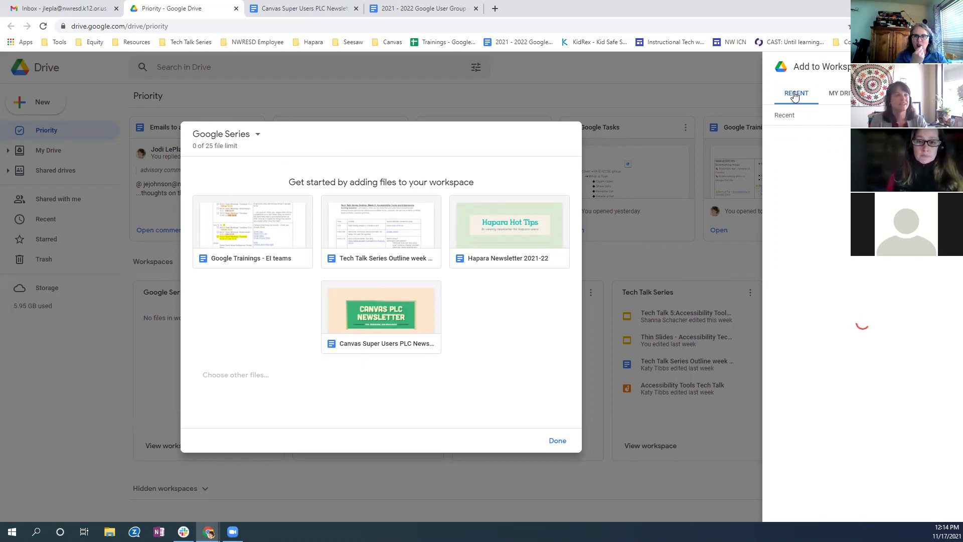
pyautogui.click(842, 97)
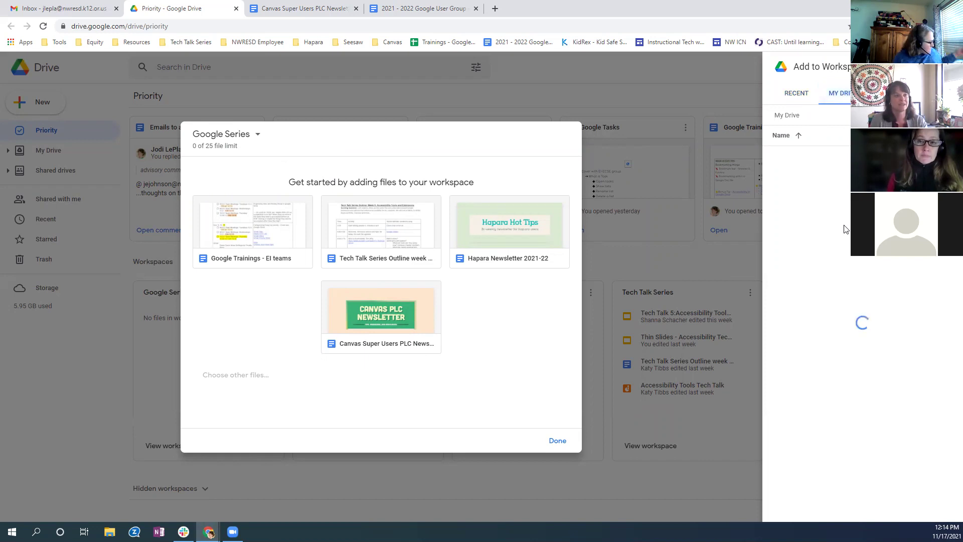
pyautogui.click(898, 93)
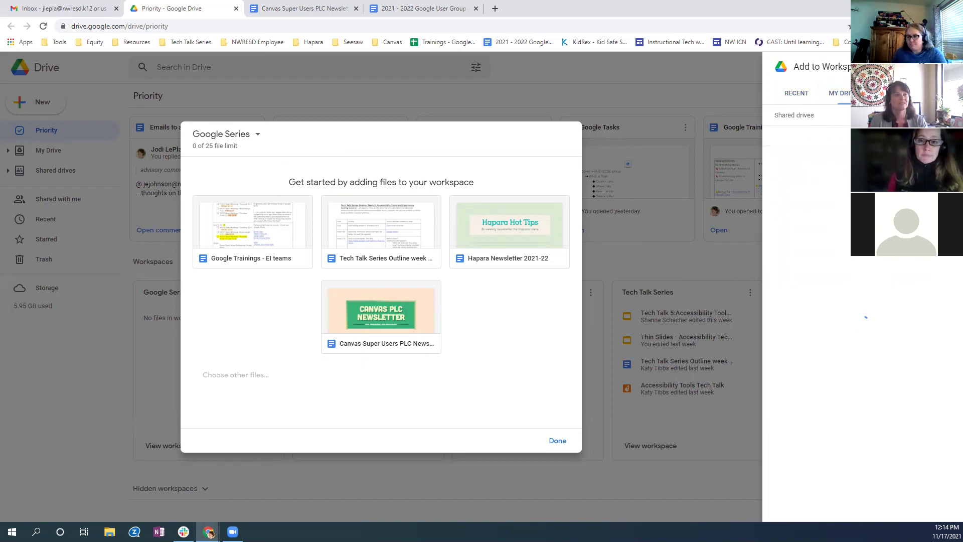
pyautogui.doubleClick(784, 115)
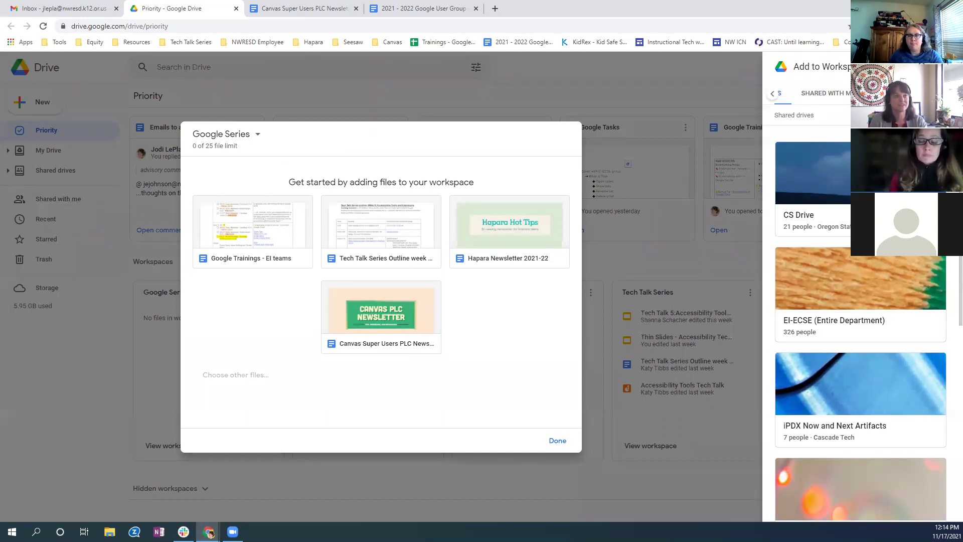
pyautogui.click(771, 95)
pyautogui.doubleClick(801, 98)
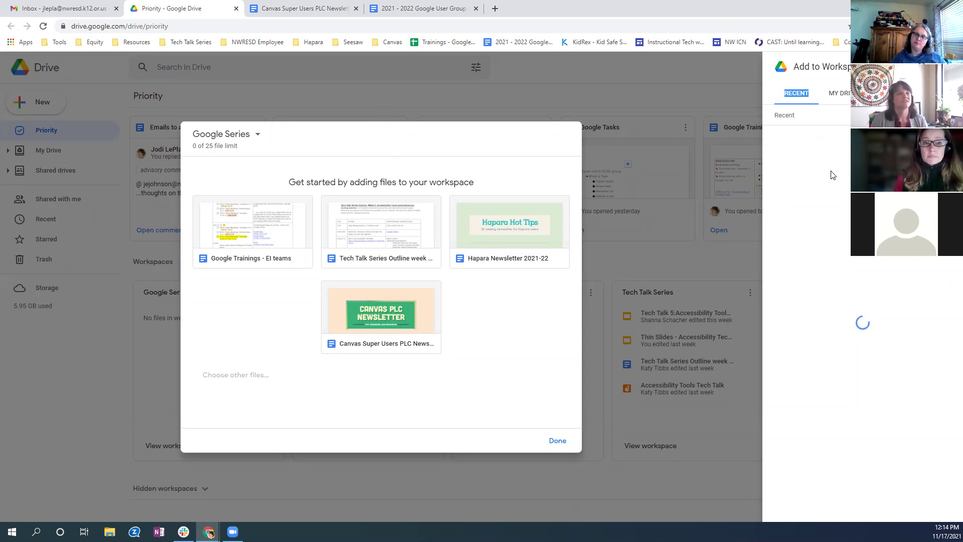
pyautogui.write('google')
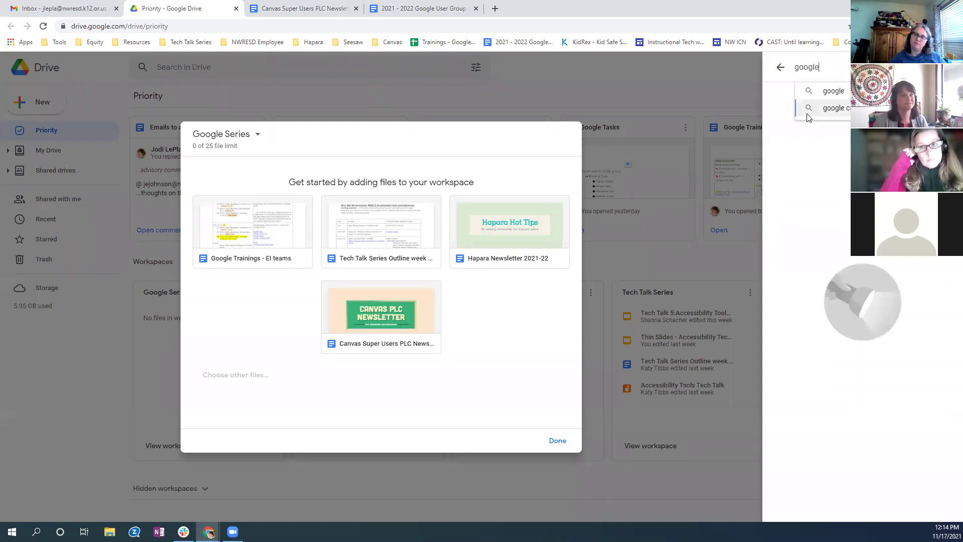
pyautogui.press('Return')
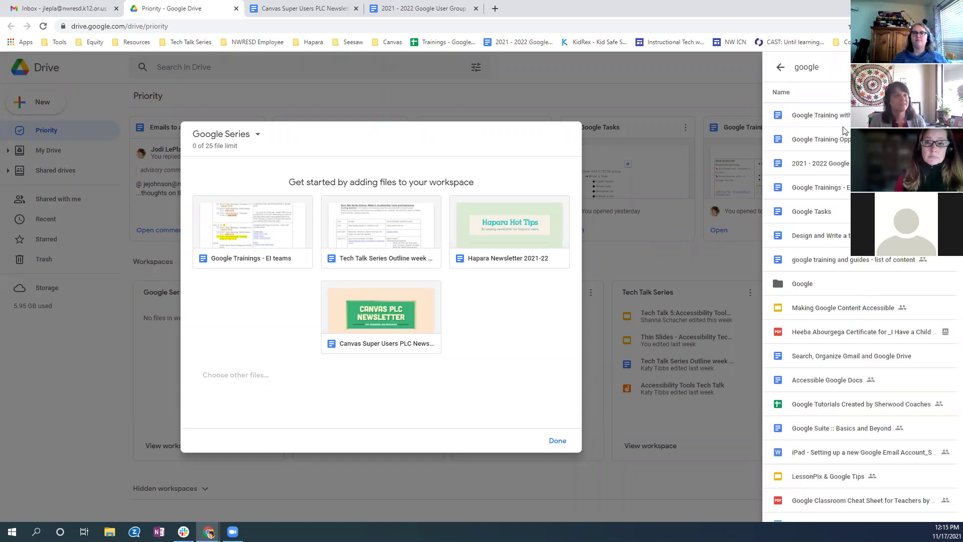
# - Add Google Training Opportunities 21-22 Content, 2021 - 2022 Google User Group and Training Opportunities, Google Tasks, and google training and guides - list of content to the workspace
pyautogui.click(816, 143)
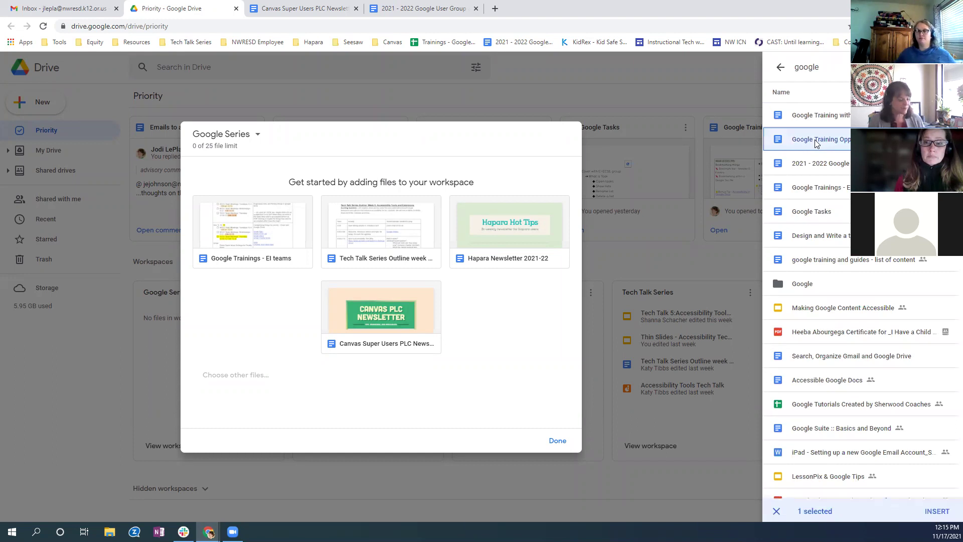
pyautogui.click(814, 167)
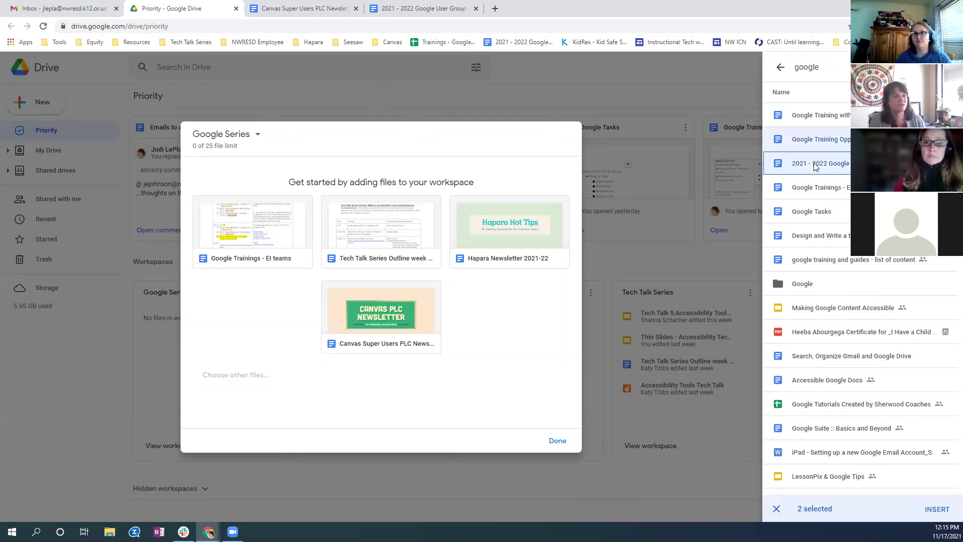
pyautogui.click(800, 215)
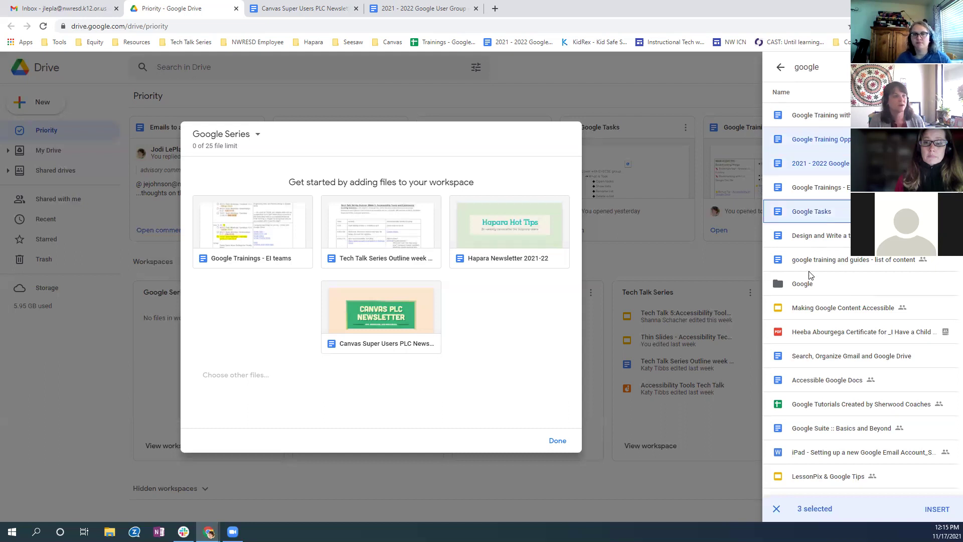
pyautogui.click(806, 263)
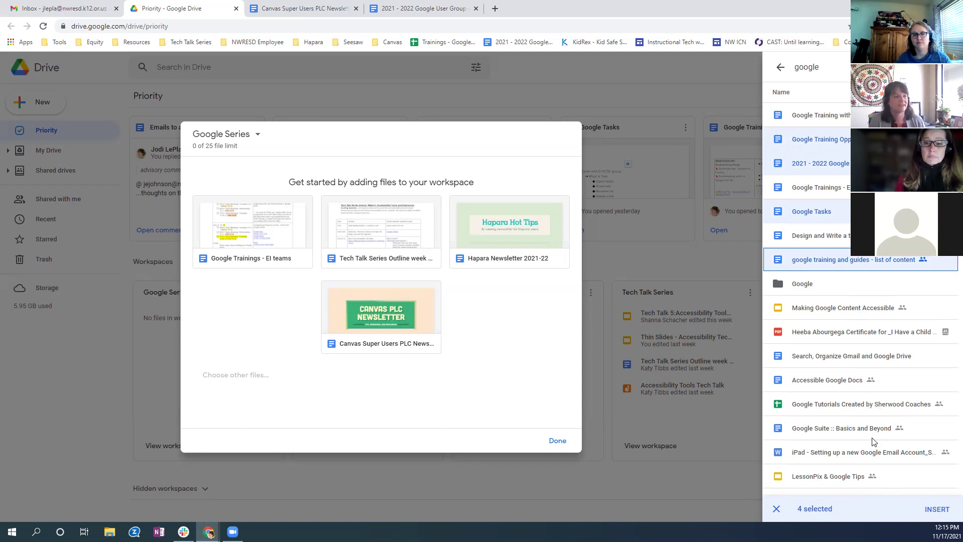
pyautogui.click(936, 509)
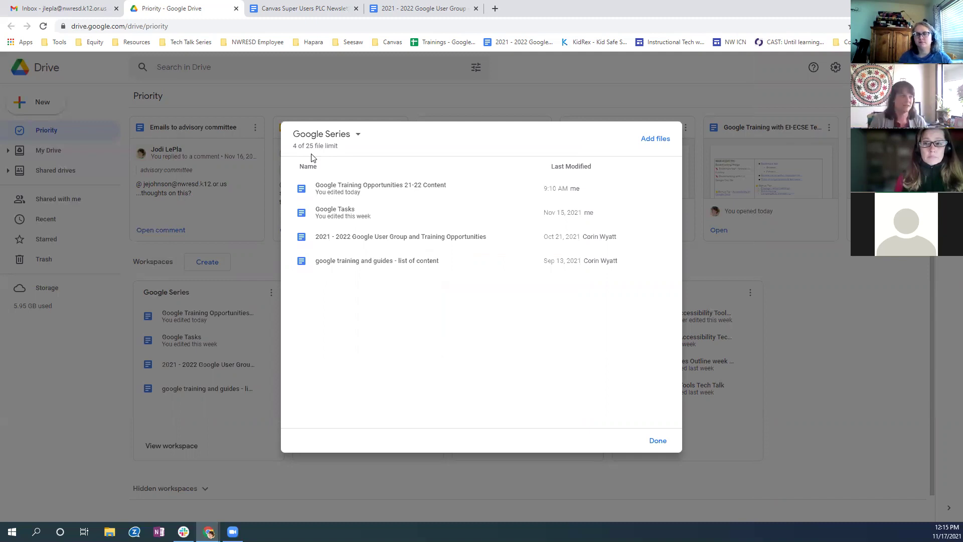
pyautogui.click(656, 440)
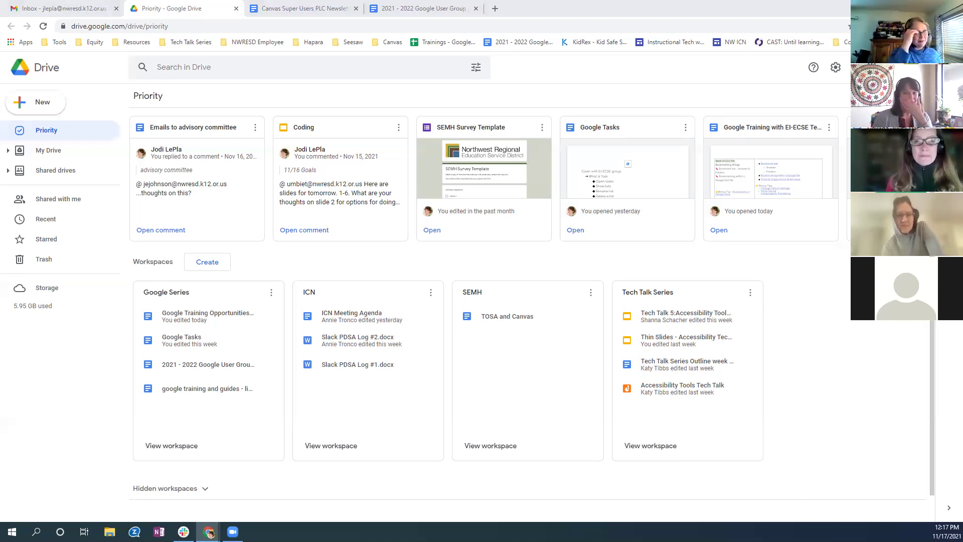
# - View the starred Drive files and return to the Priority page
pyautogui.click(29, 236)
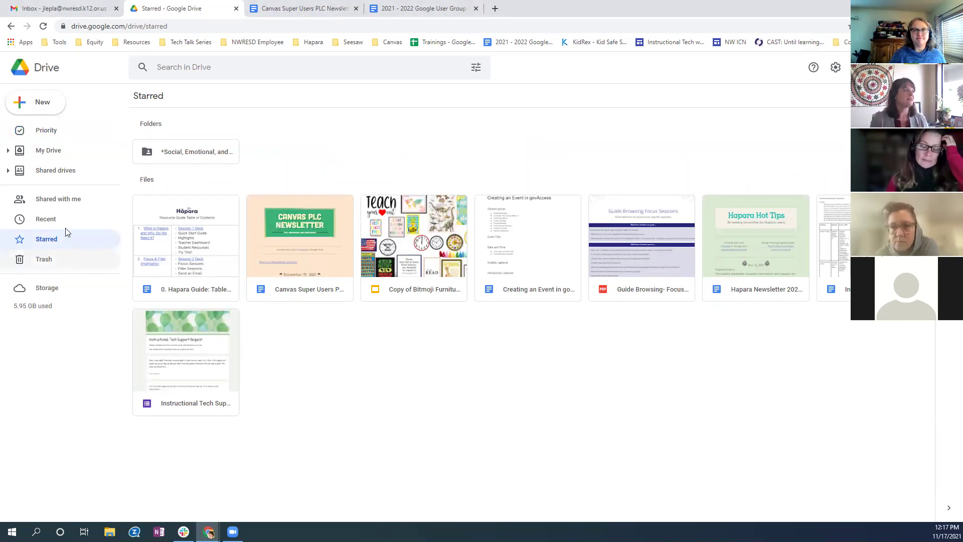
pyautogui.click(47, 137)
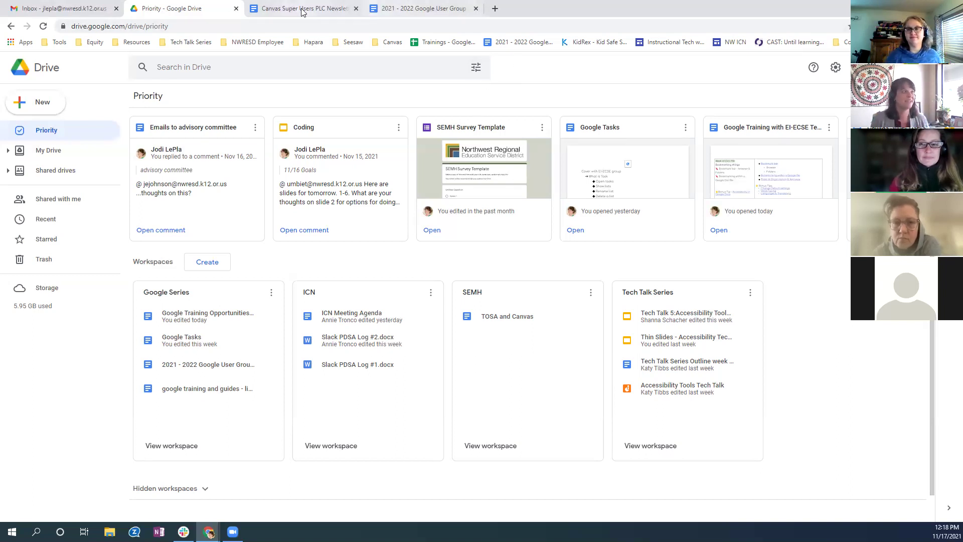
# - Bookmark the open 2021 - 2022 Google User Group and Training Opportunities document right after the Trainings bookmark
pyautogui.click(426, 9)
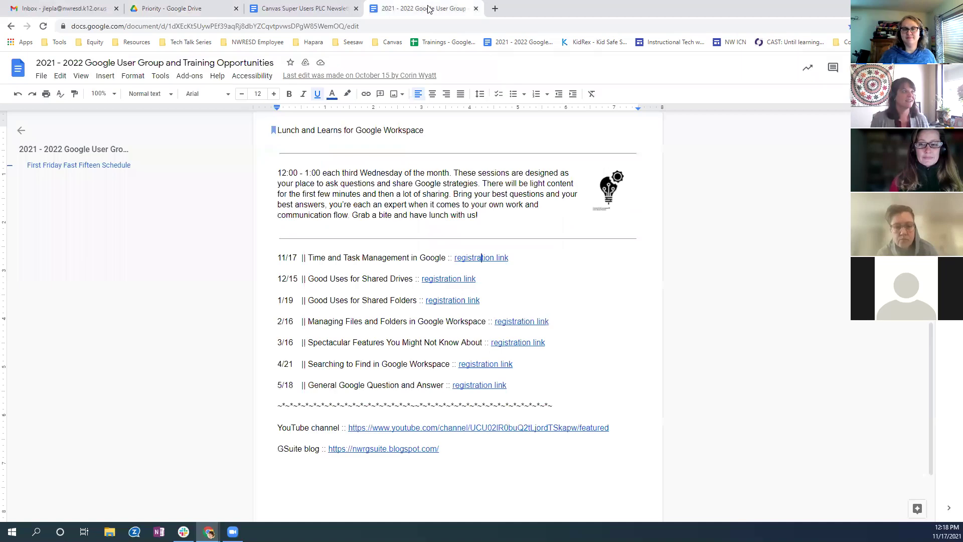
pyautogui.click(71, 26)
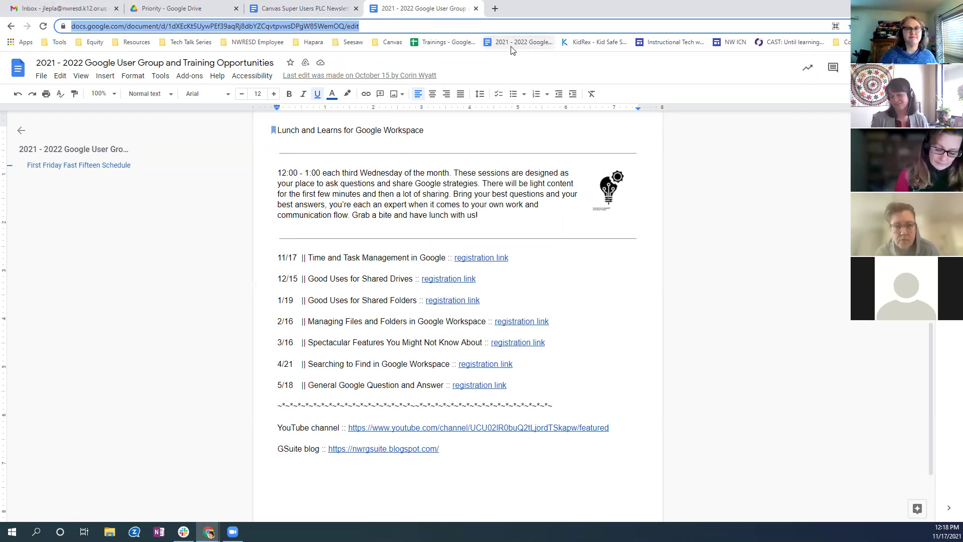
pyautogui.moveTo(15, 59)
pyautogui.mouseDown()
pyautogui.moveTo(91, 35)
pyautogui.moveTo(75, 31)
pyautogui.moveTo(128, 42)
pyautogui.moveTo(483, 56)
pyautogui.moveTo(479, 50)
pyautogui.mouseUp()
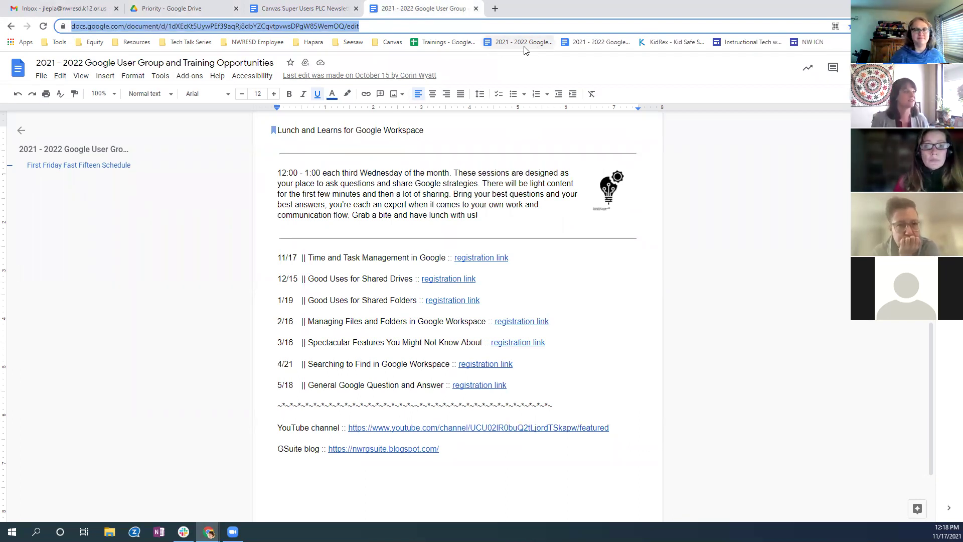
# - Switch to the Gmail inbox, hide its add-on side panel and show it again
pyautogui.click(71, 10)
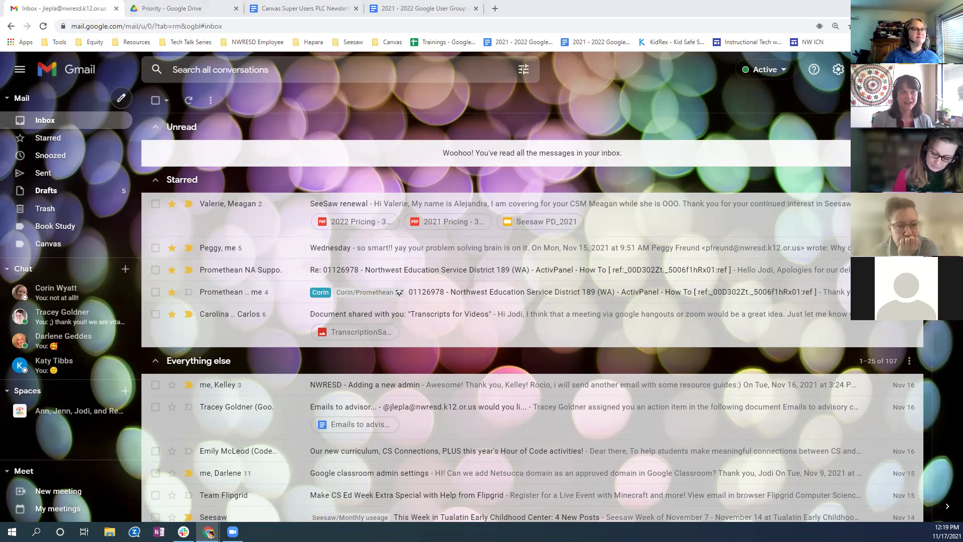
pyautogui.click(947, 507)
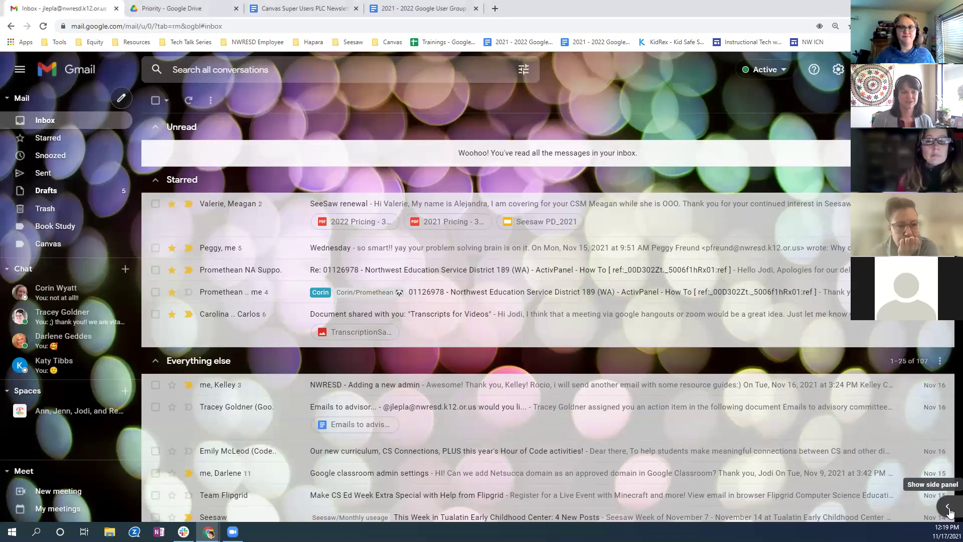
pyautogui.click(948, 507)
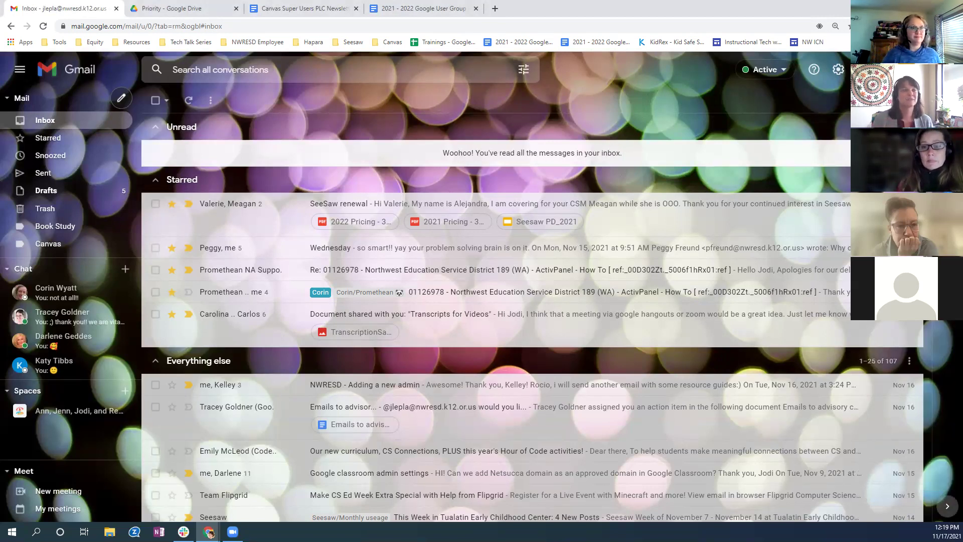
# - Display Calendar beside the inbox for Monday, November 29, then open that week in the full calendar and close its tab
pyautogui.click(948, 507)
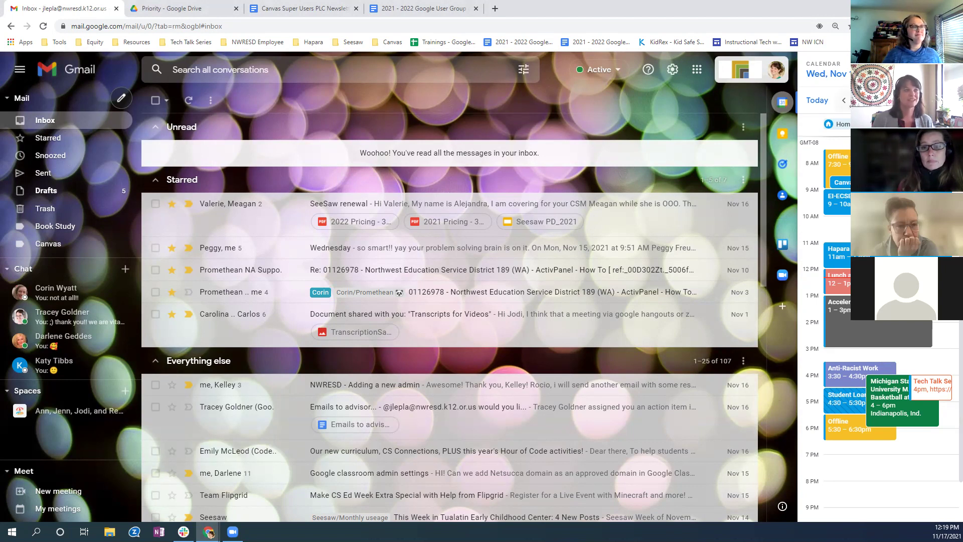
pyautogui.click(826, 74)
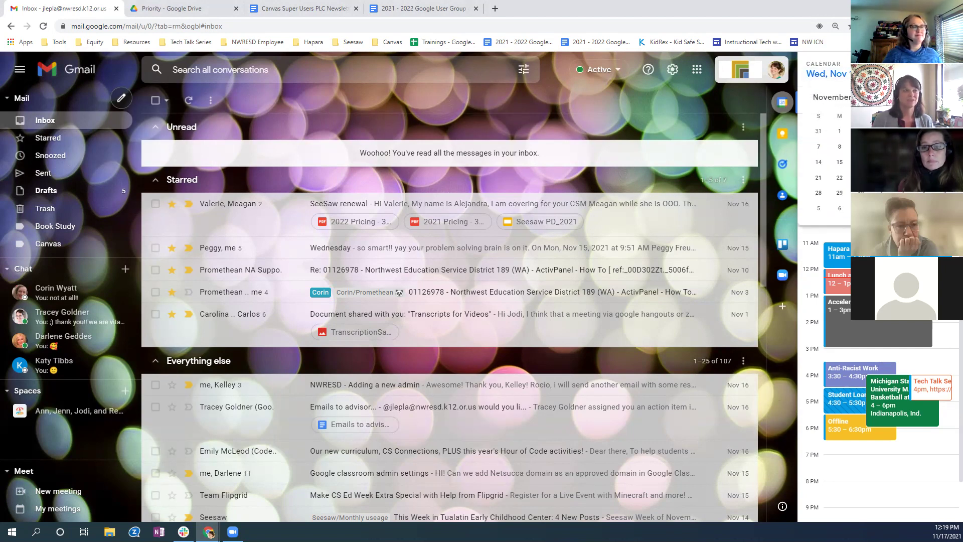
pyautogui.click(838, 193)
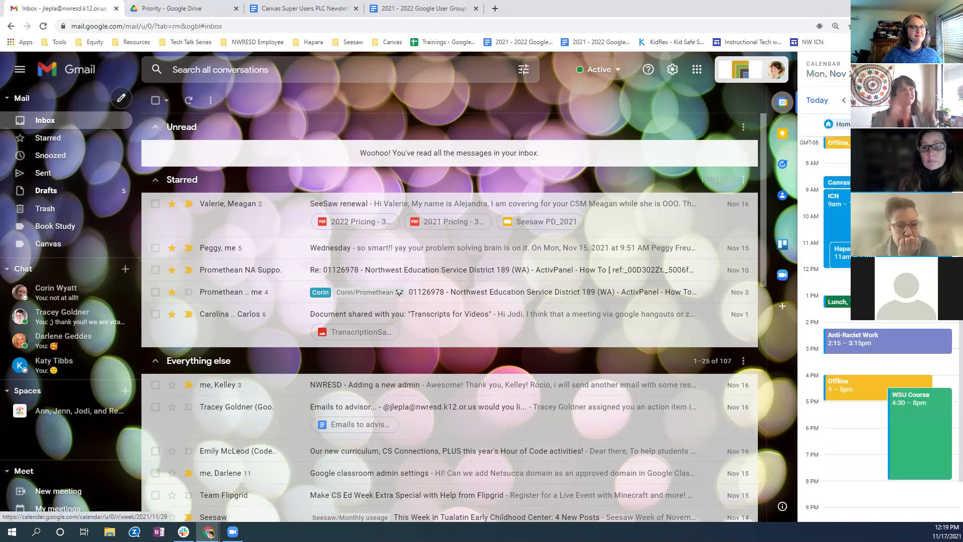
pyautogui.click(826, 74)
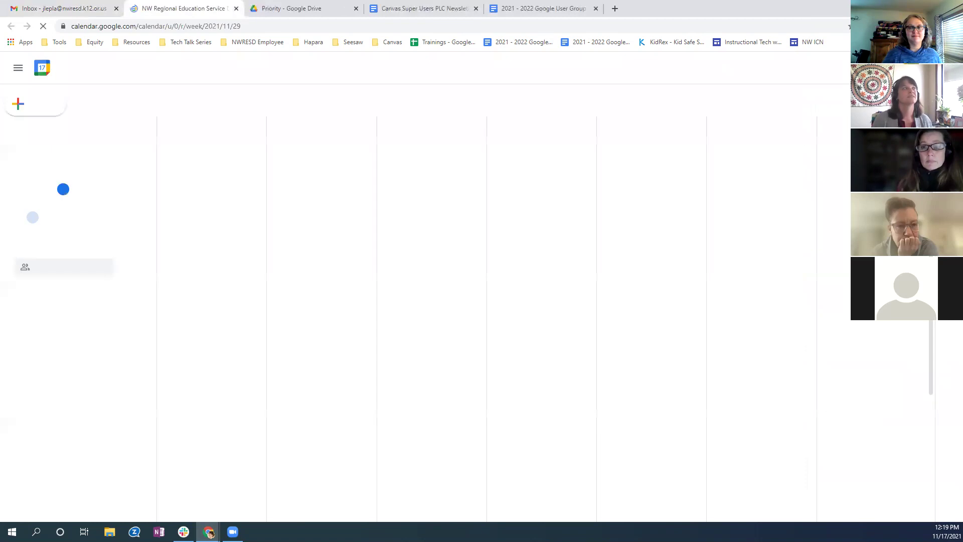
pyautogui.click(236, 9)
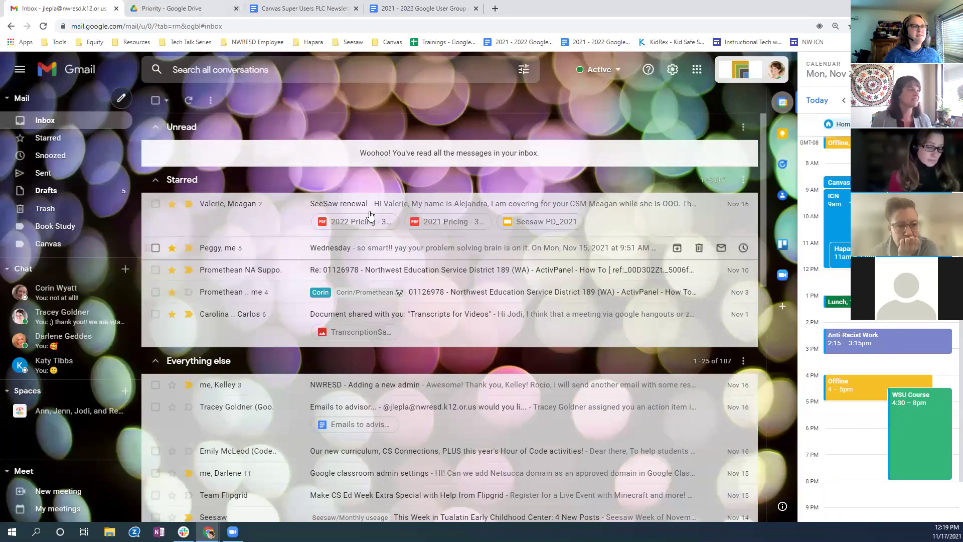
# - Try to turn the starred SeeSaw renewal email into a calendar event, and close the unsaved event form
pyautogui.click(355, 205)
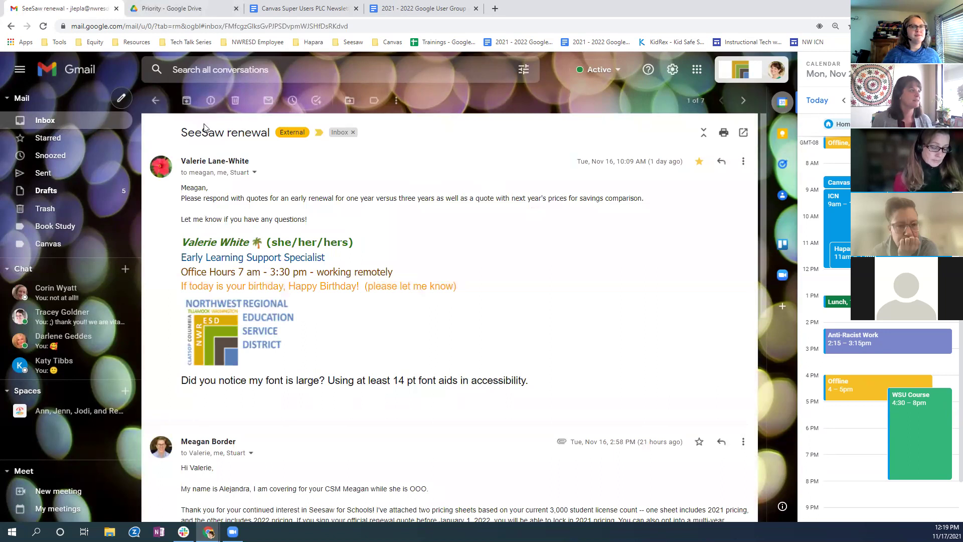
pyautogui.click(155, 100)
pyautogui.moveTo(373, 211)
pyautogui.mouseDown()
pyautogui.moveTo(847, 169)
pyautogui.moveTo(846, 213)
pyautogui.moveTo(368, 207)
pyautogui.mouseUp()
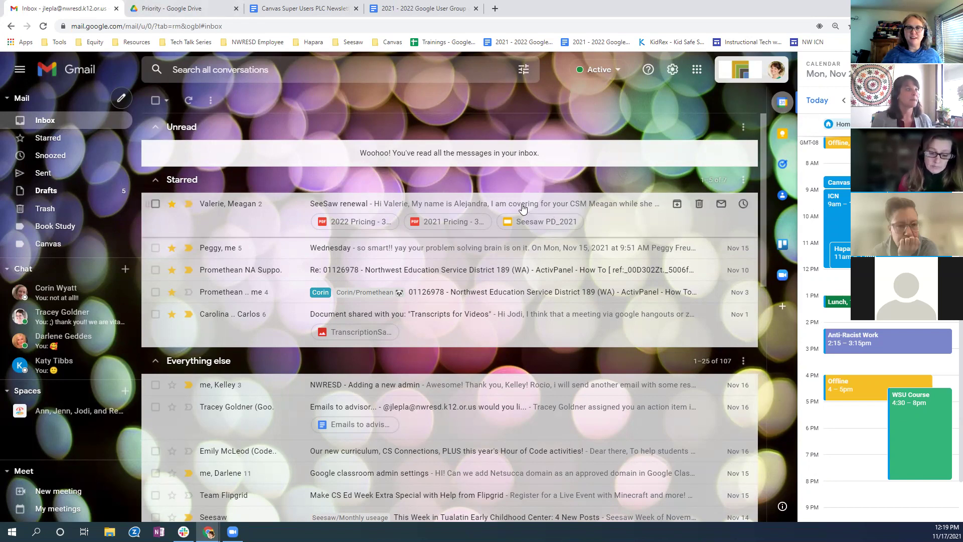
pyautogui.moveTo(513, 207); pyautogui.dragTo(861, 355)
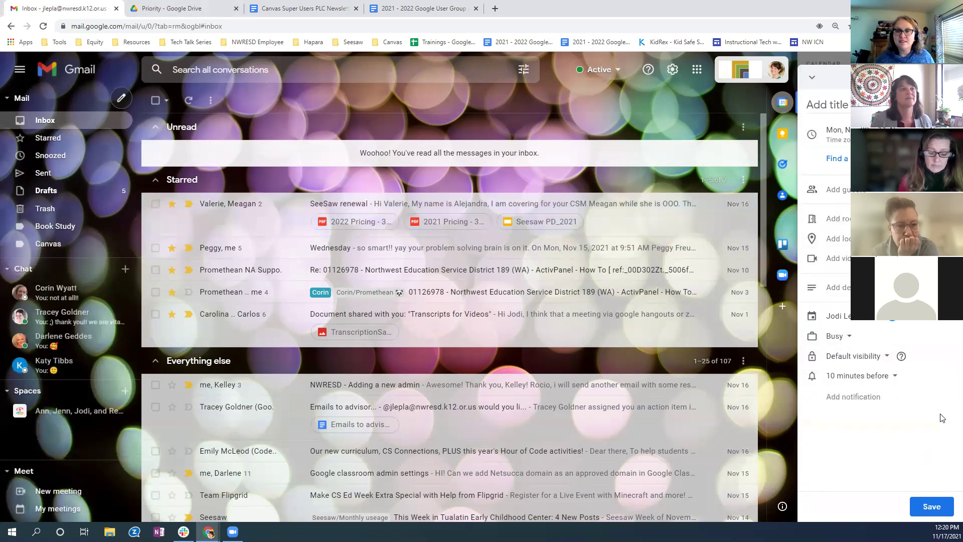
pyautogui.press('Escape')
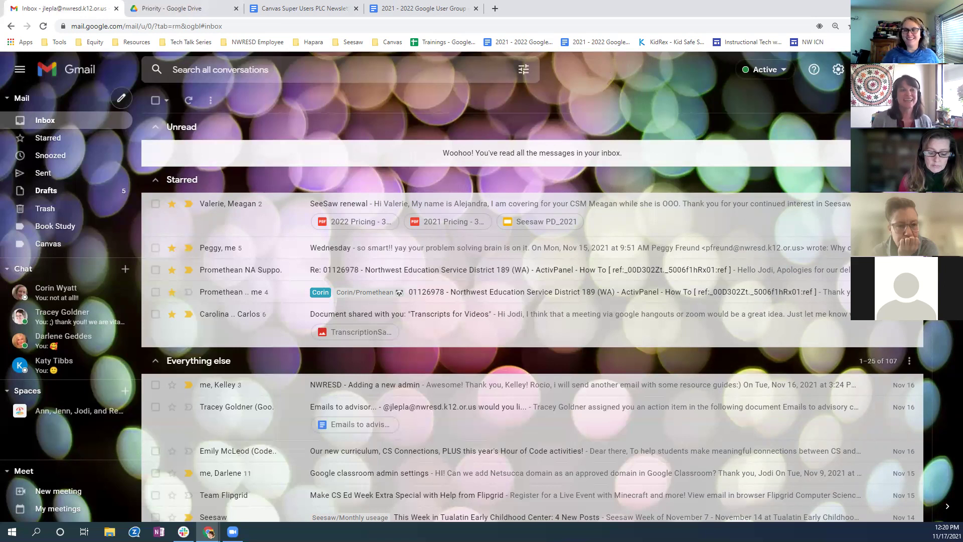
# - Open Tasks beside the inbox and add the SeeSaw renewal email to My Tasks as a new task
pyautogui.press('g')
pyautogui.press('k')
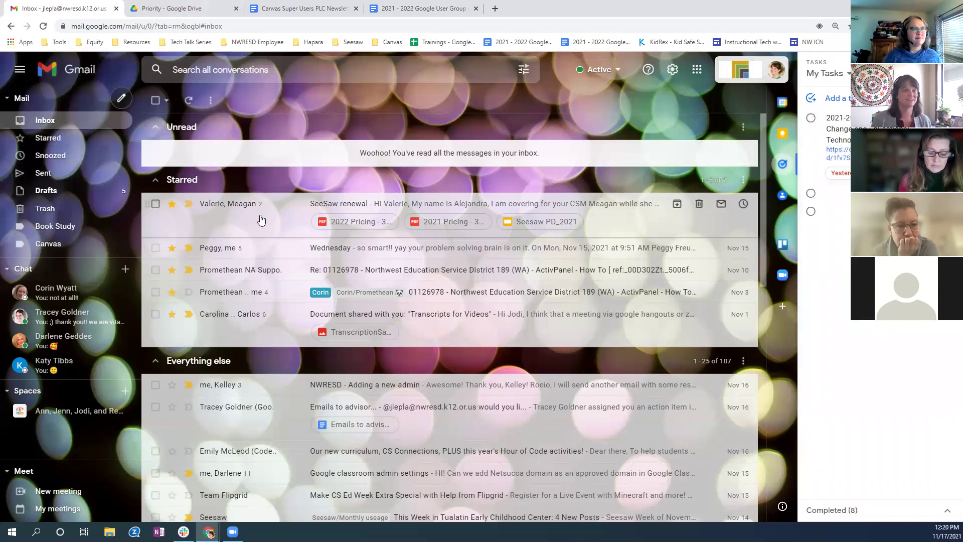
pyautogui.moveTo(233, 223); pyautogui.dragTo(822, 150)
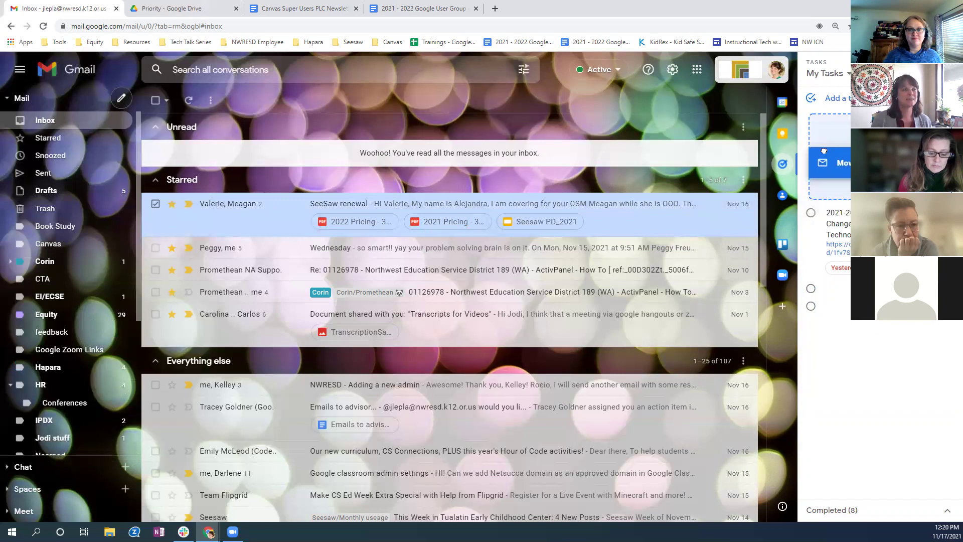
pyautogui.moveTo(268, 216); pyautogui.dragTo(822, 153)
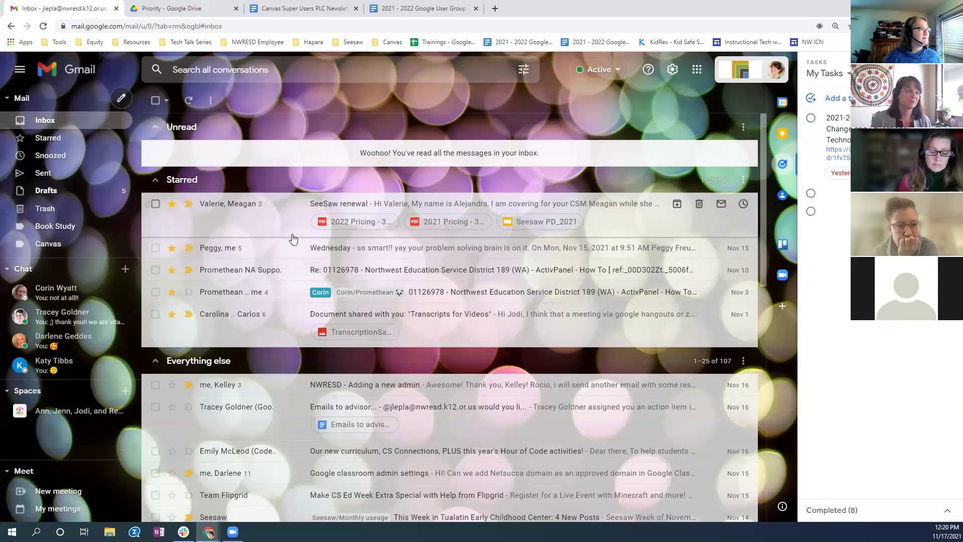
pyautogui.moveTo(263, 220); pyautogui.dragTo(823, 182)
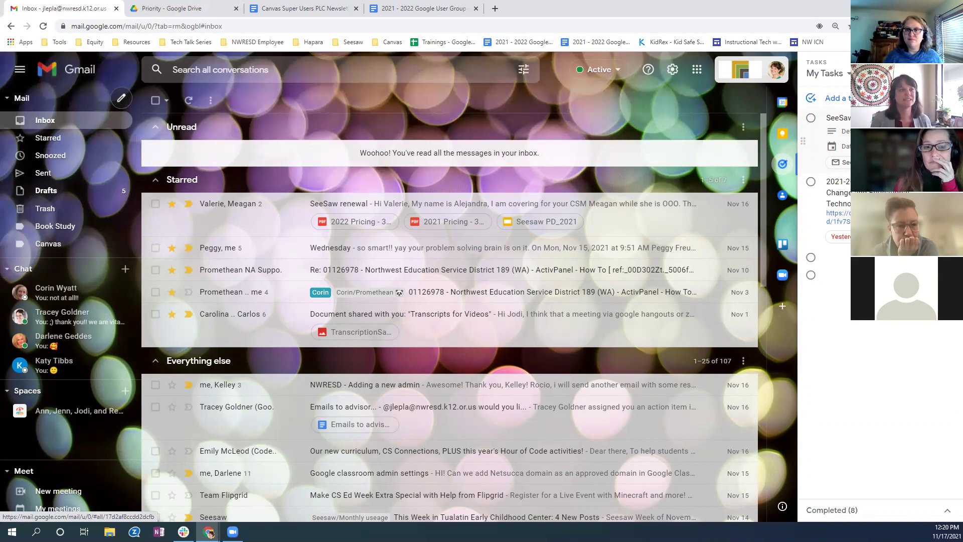
# - Open the date and time settings of the new SeeSaw renewal task and set a time for it
pyautogui.click(836, 146)
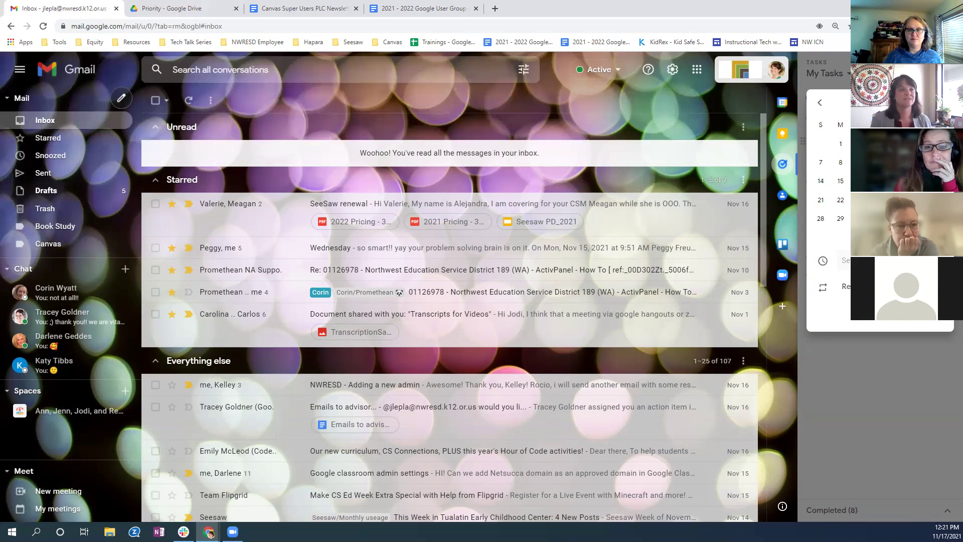
pyautogui.click(848, 261)
pyautogui.click(879, 420)
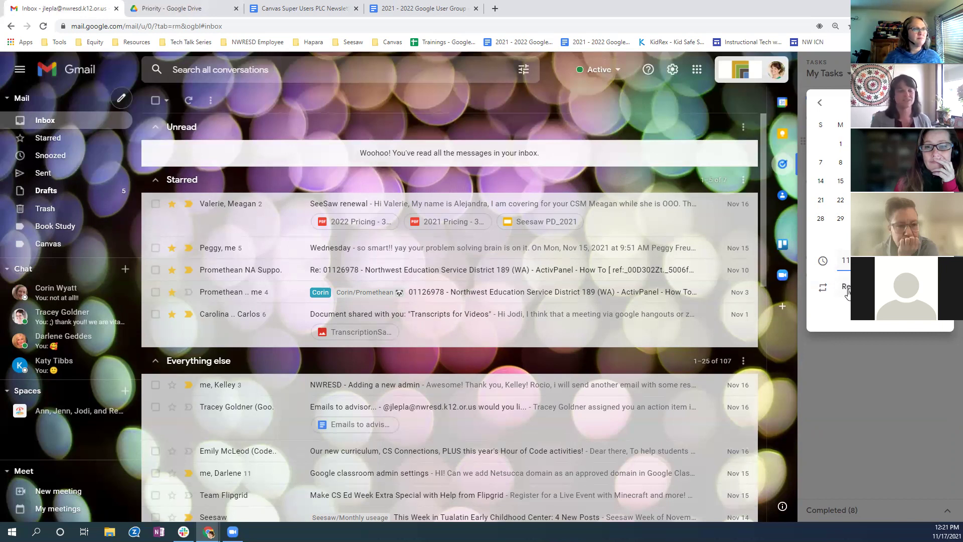
pyautogui.press('Return')
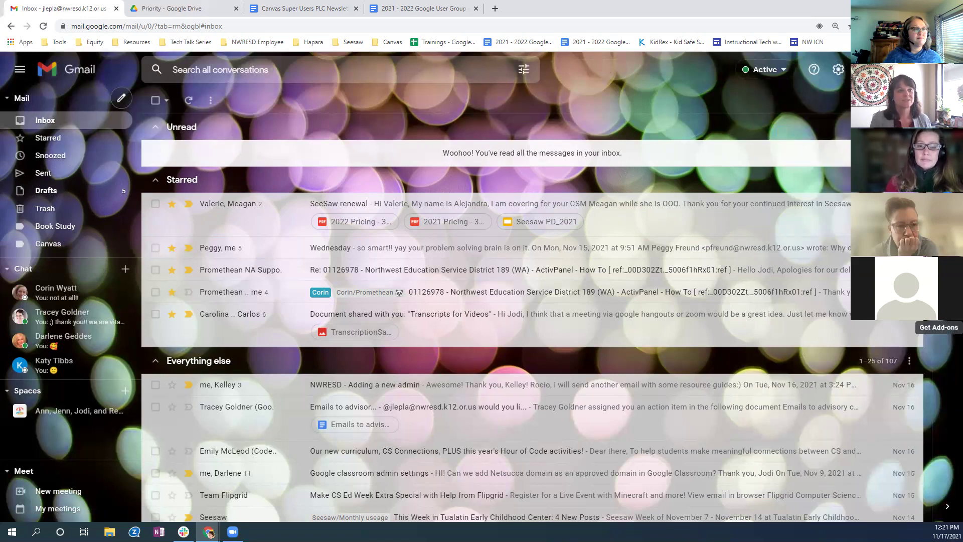
# - Browse the Gmail add-ons in the Google Workspace Marketplace and close the marketplace
pyautogui.click(947, 309)
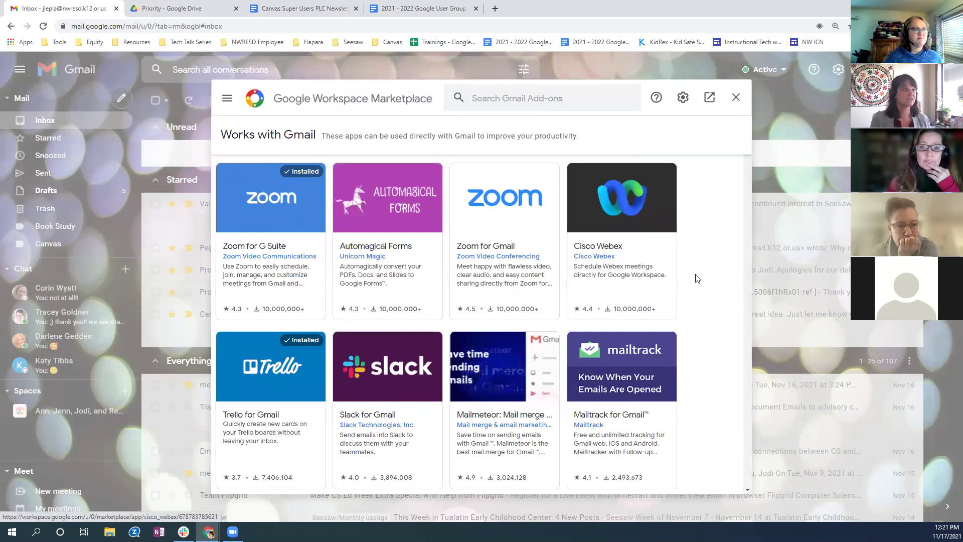
pyautogui.scroll(-1, 696, 277)
pyautogui.scroll(-1, 696, 278)
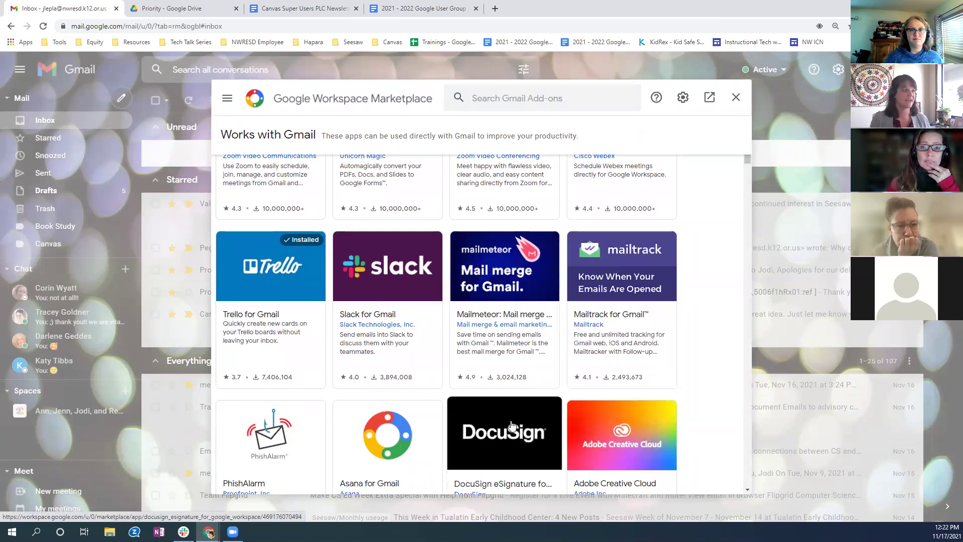
pyautogui.scroll(-1, 517, 440)
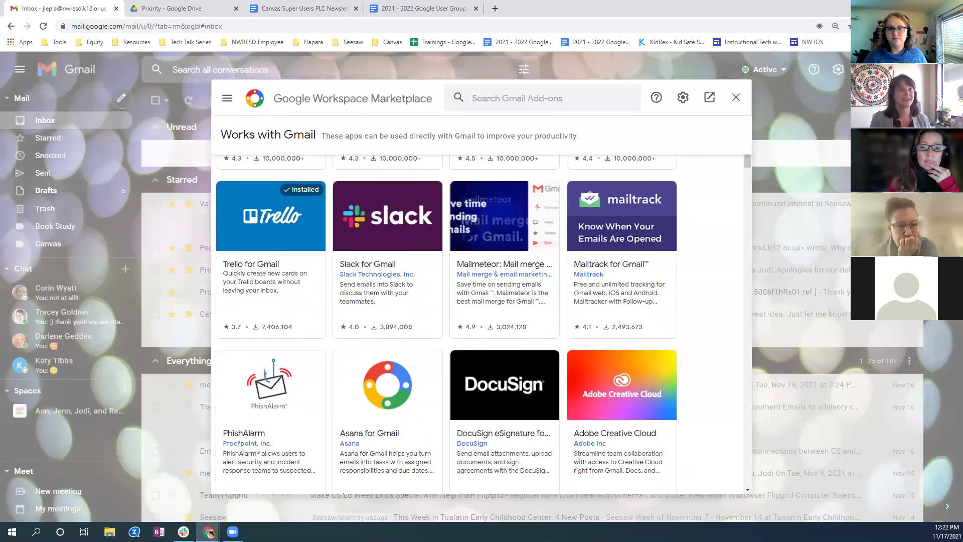
pyautogui.click(735, 97)
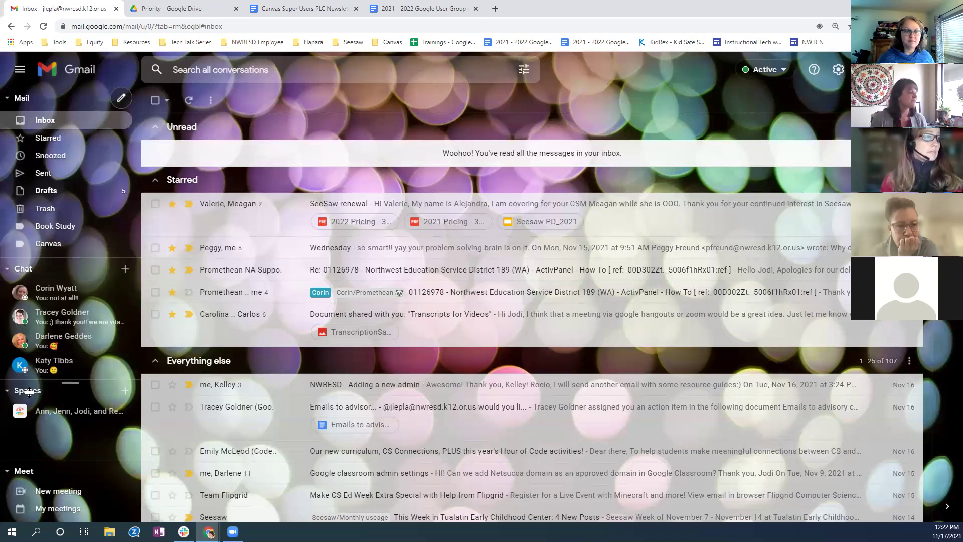
# - Open the four-member team space and look over its recent chat messages
pyautogui.click(51, 411)
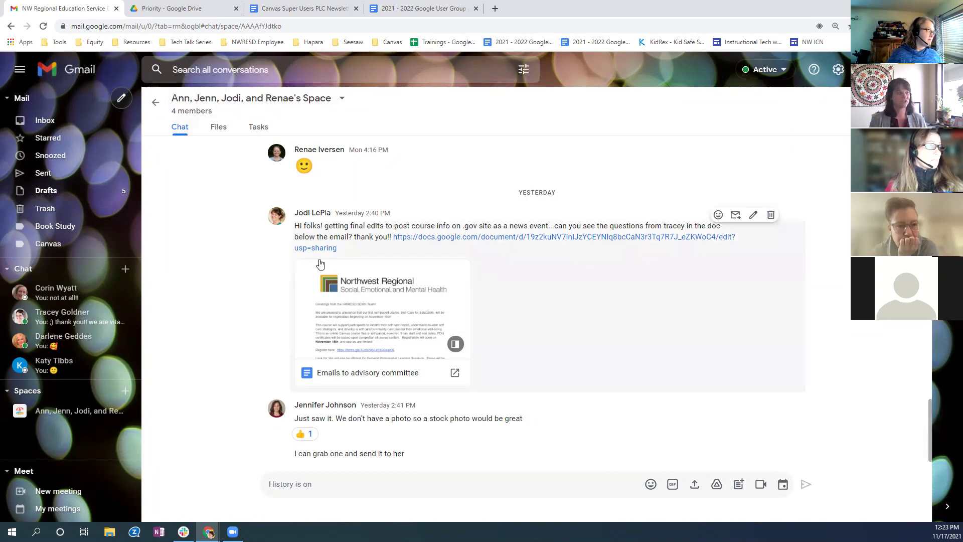
pyautogui.scroll(3, 319, 261)
pyautogui.scroll(-3, 319, 259)
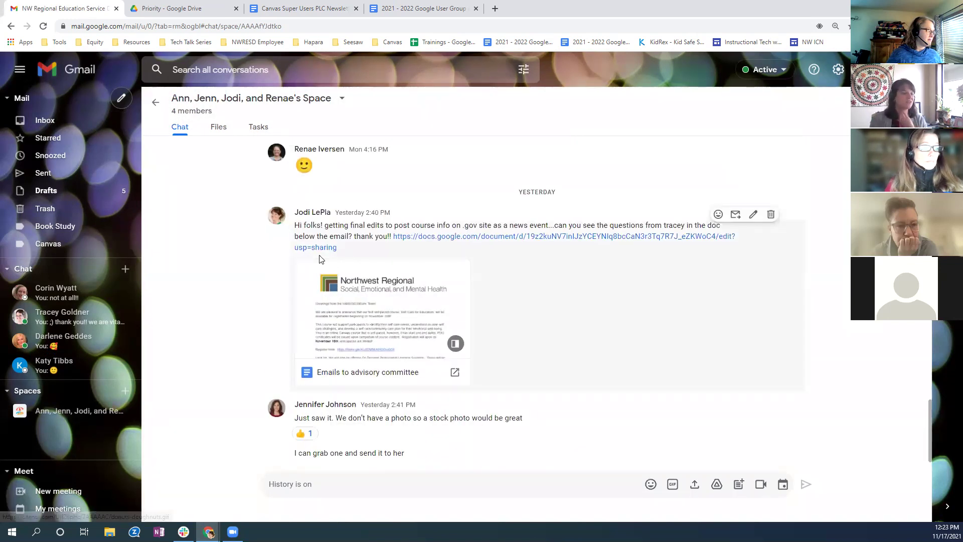
# - View the space's shared files, check the folder location of Emails to advisory committee, and display the space's tasks
pyautogui.click(217, 130)
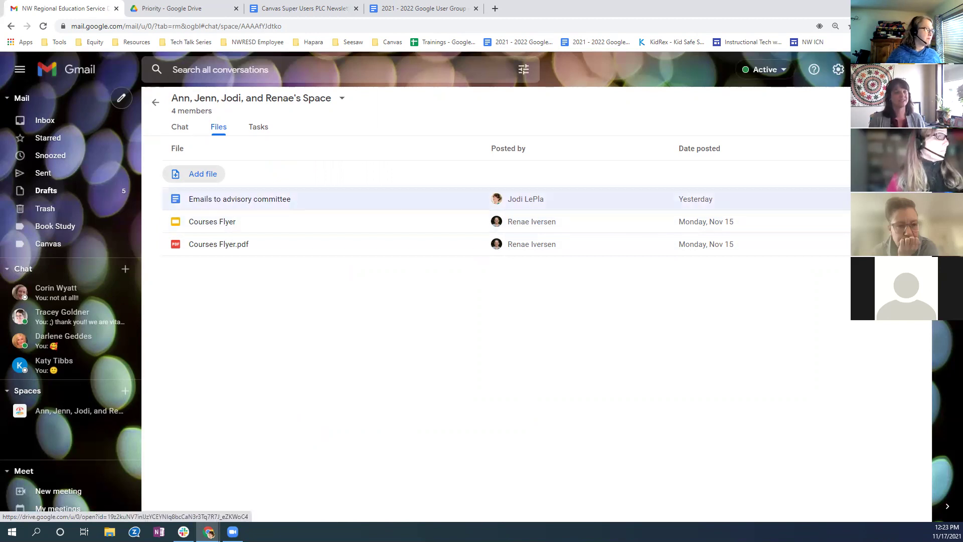
pyautogui.click(897, 198)
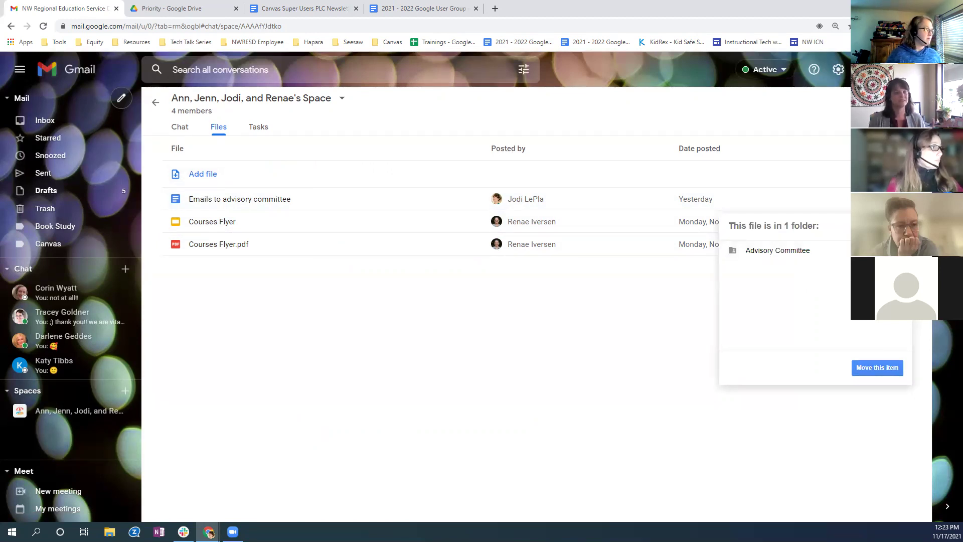
pyautogui.press('Escape')
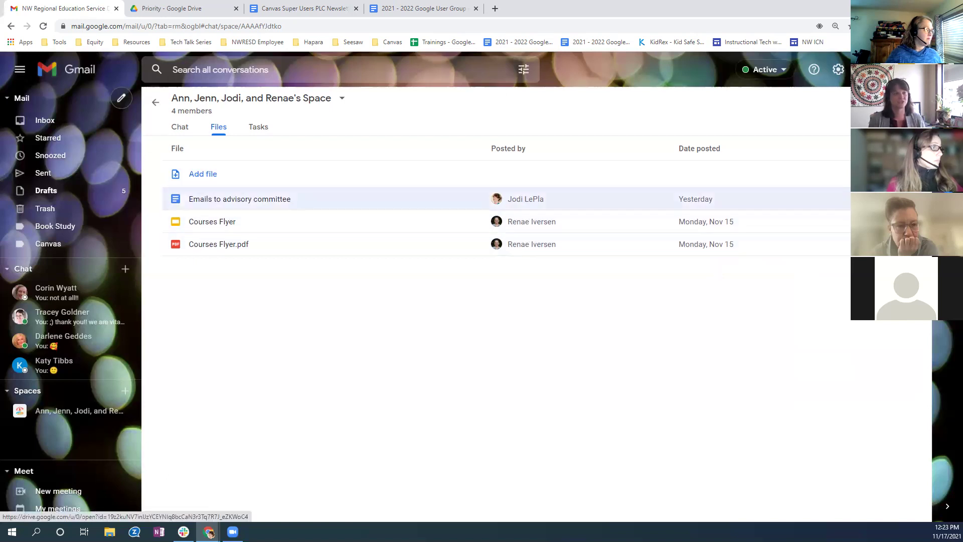
pyautogui.click(254, 135)
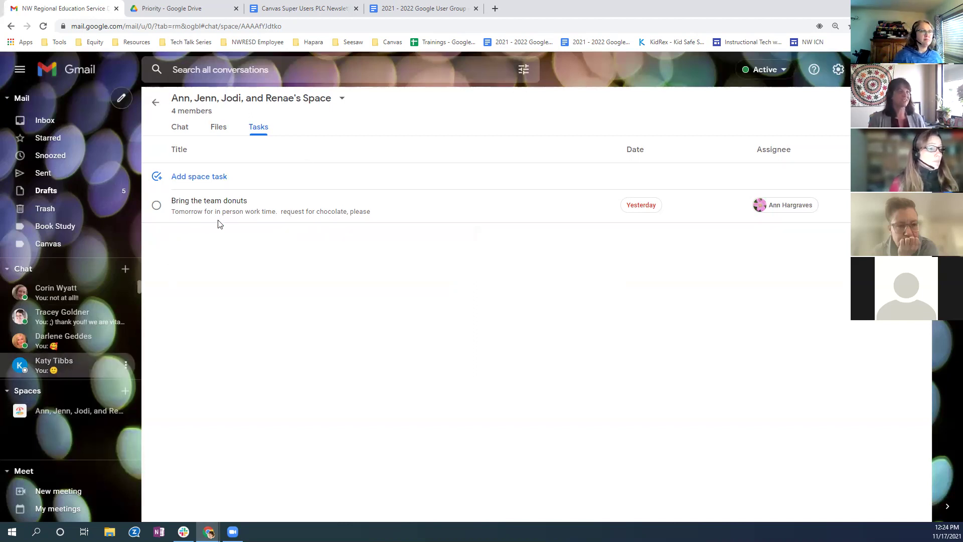
# - Review the space's chat history, including the GIFs and the Bring the team donuts task updates, and return to the inbox
pyautogui.click(180, 128)
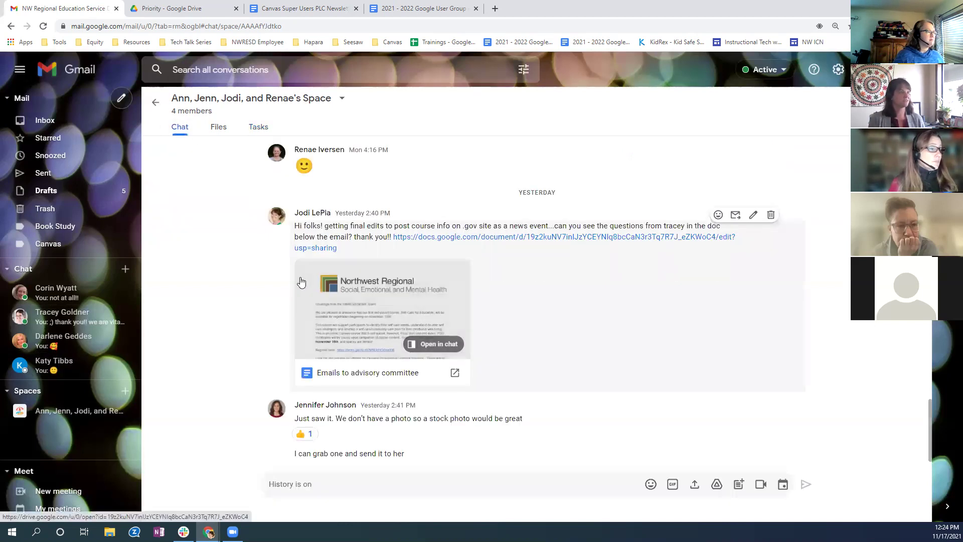
pyautogui.scroll(5, 301, 282)
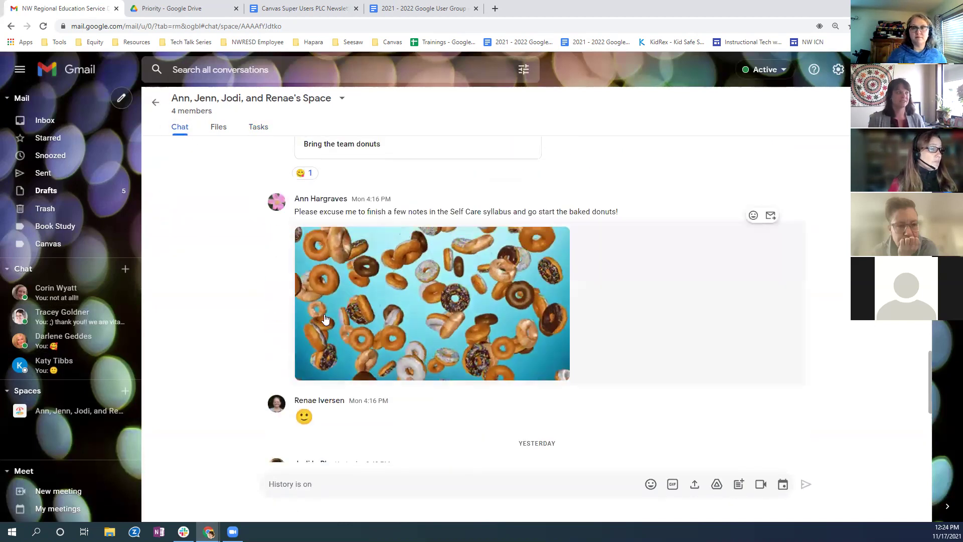
pyautogui.scroll(5, 325, 319)
pyautogui.scroll(10, 279, 322)
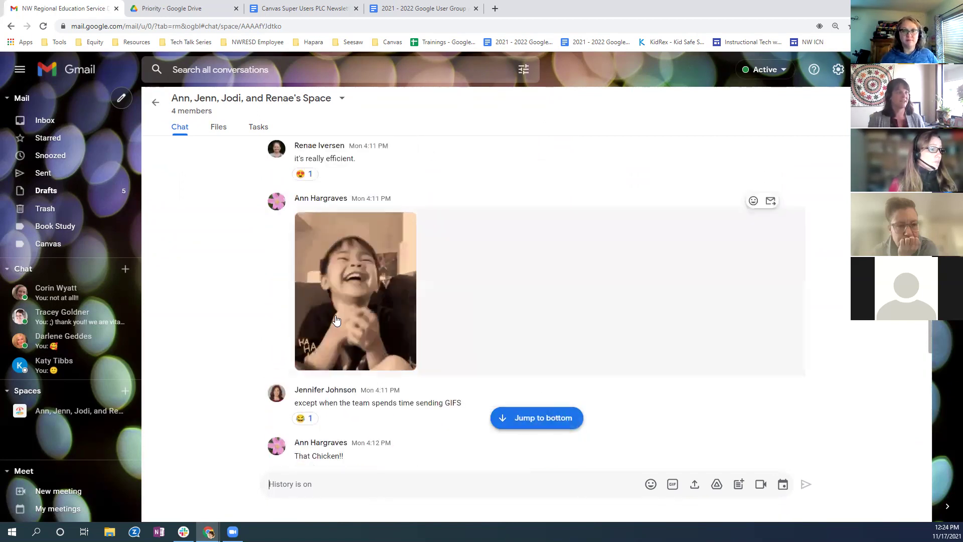
pyautogui.scroll(-5, 292, 301)
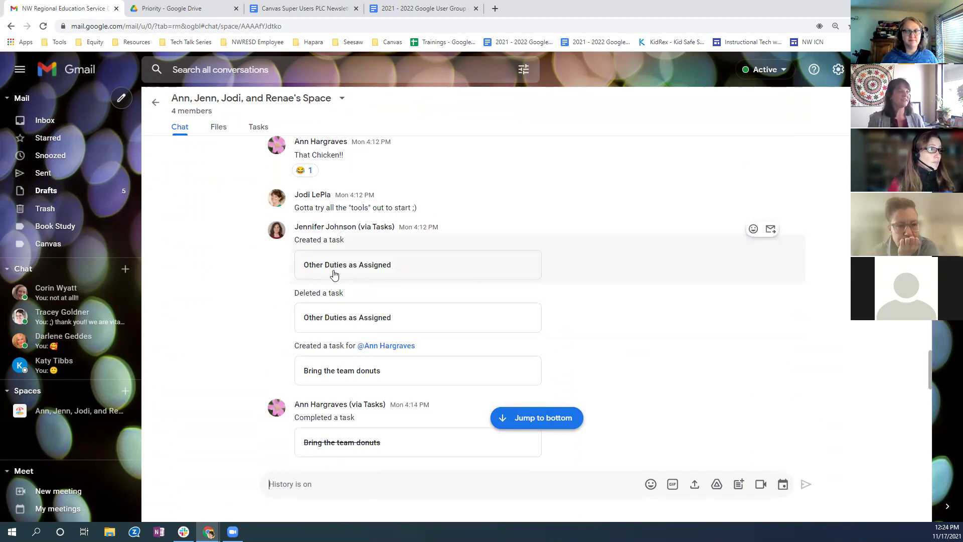
pyautogui.scroll(-2, 321, 296)
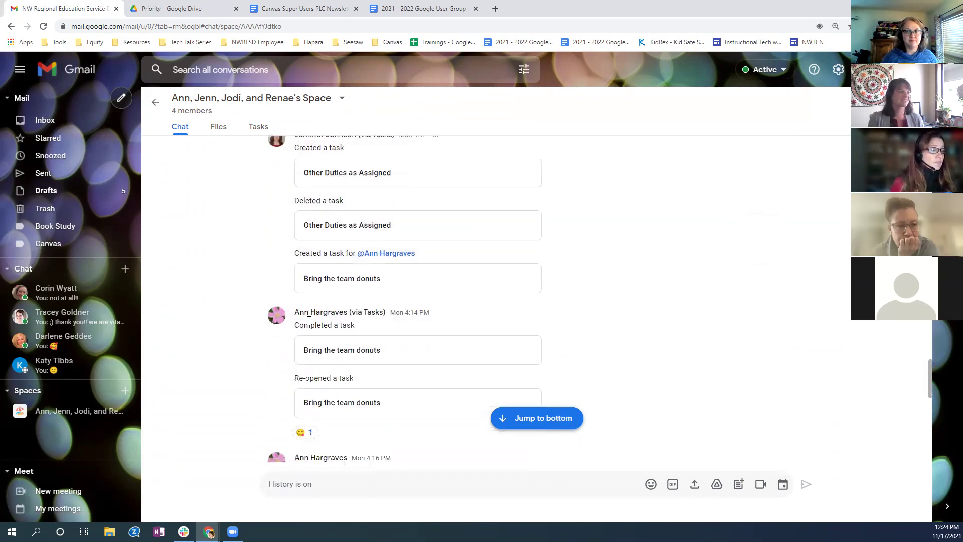
pyautogui.scroll(-1, 308, 320)
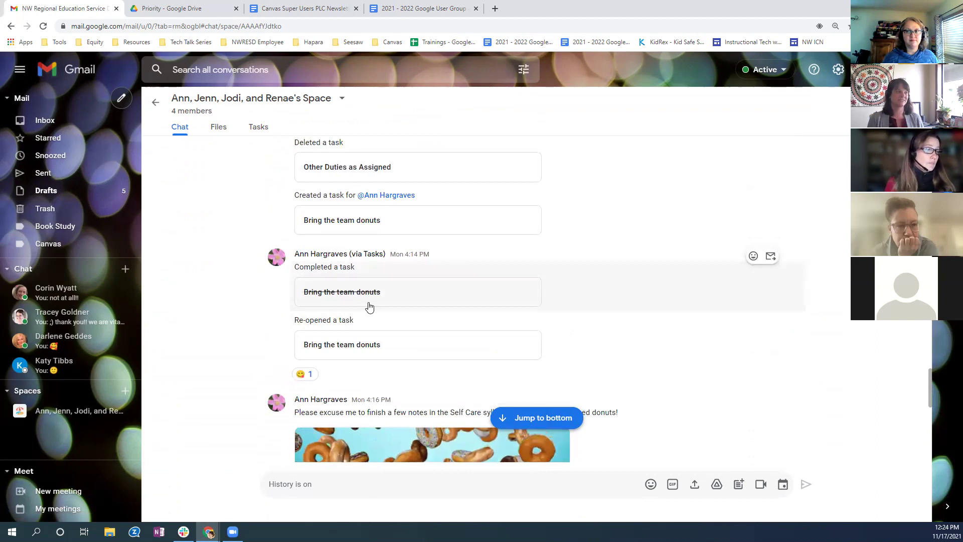
pyautogui.scroll(-7, 264, 299)
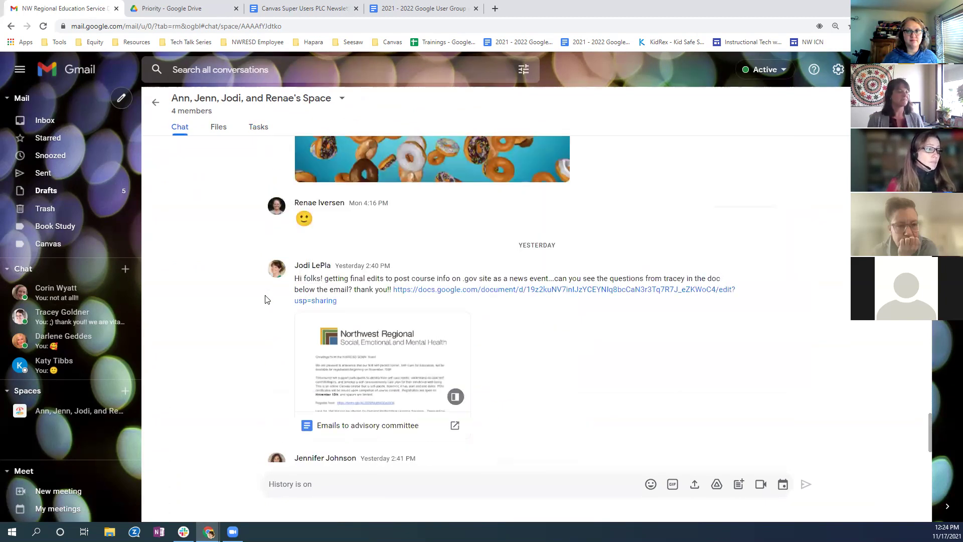
pyautogui.scroll(-1, 269, 302)
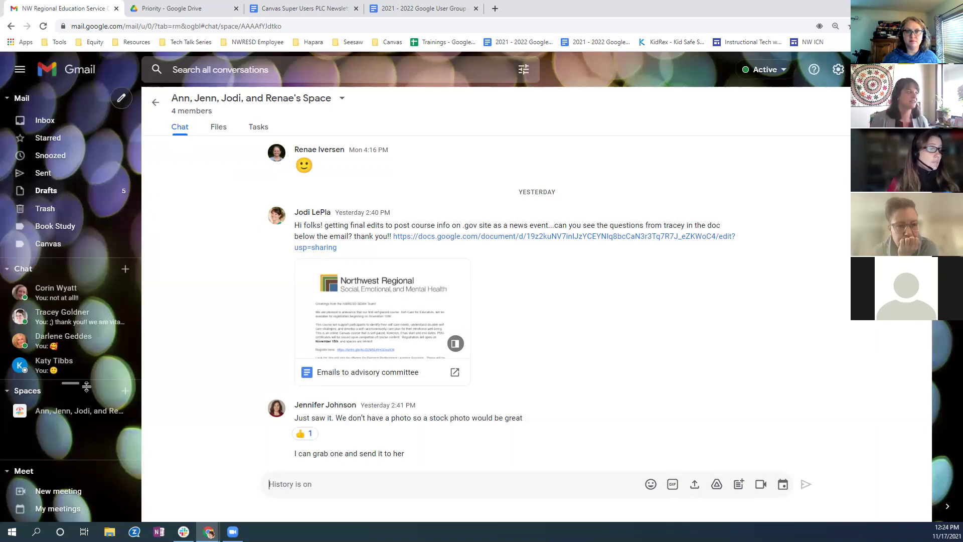
pyautogui.click(61, 121)
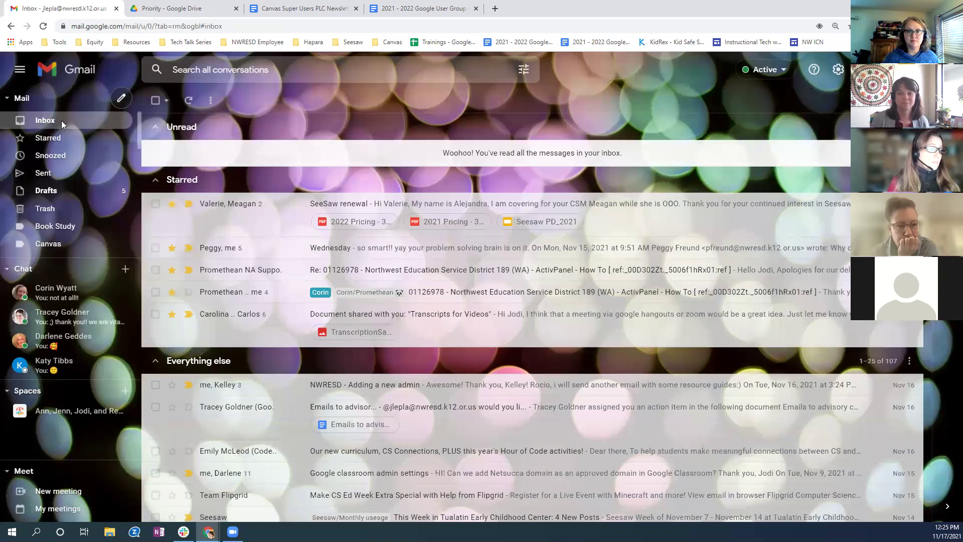